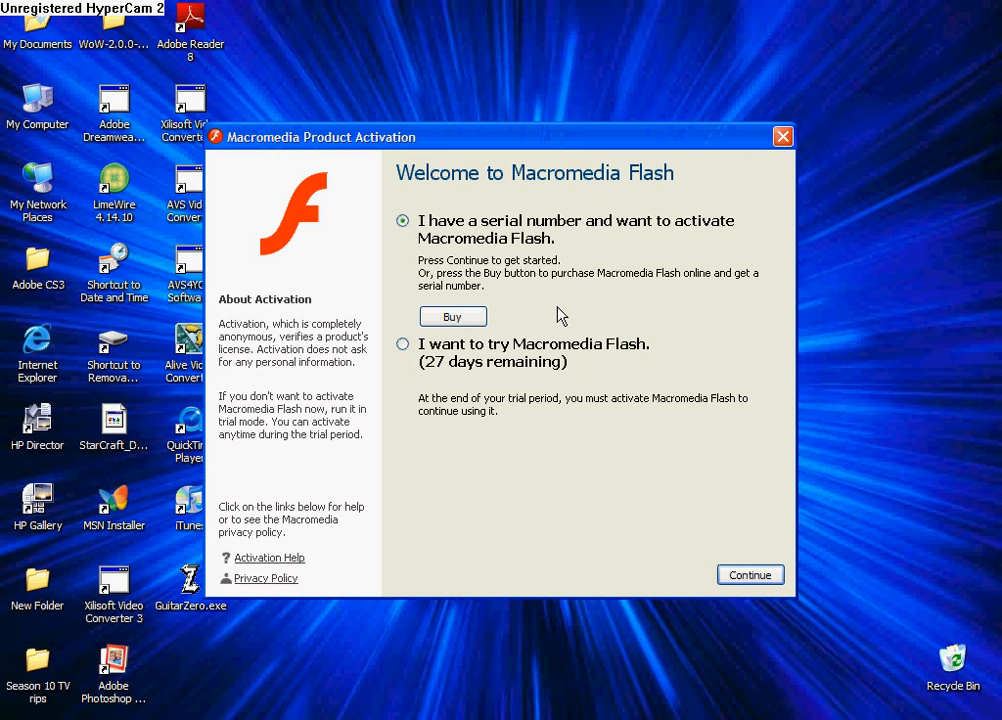
# Start Macromedia Flash in trial mode and create a new Flash document
pyautogui.click(402, 344)
pyautogui.click(743, 576)
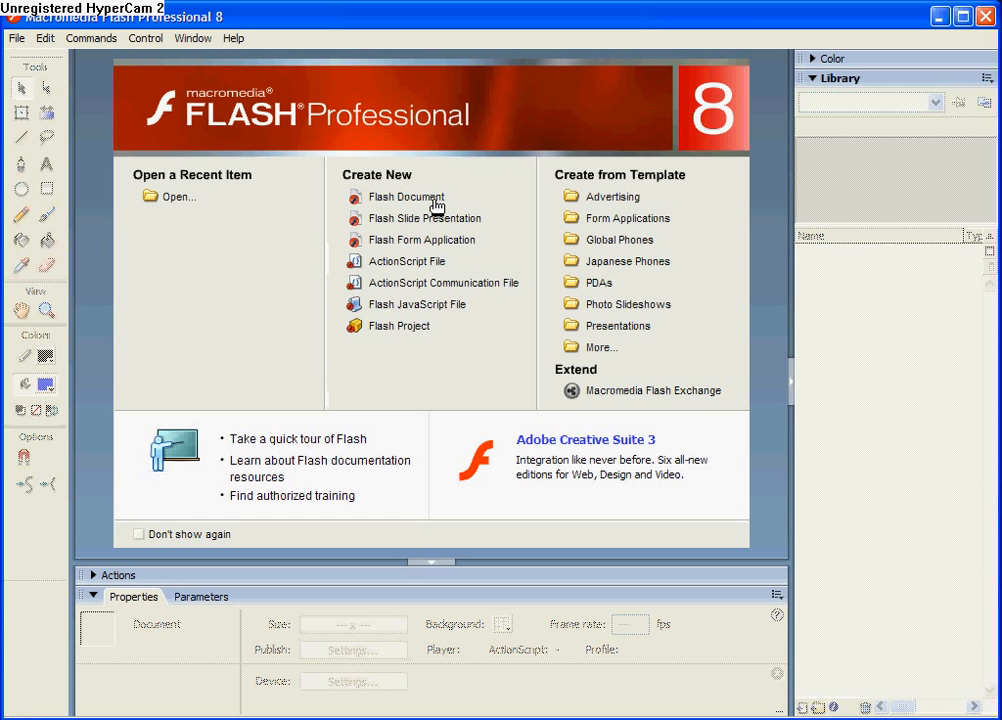
pyautogui.click(406, 197)
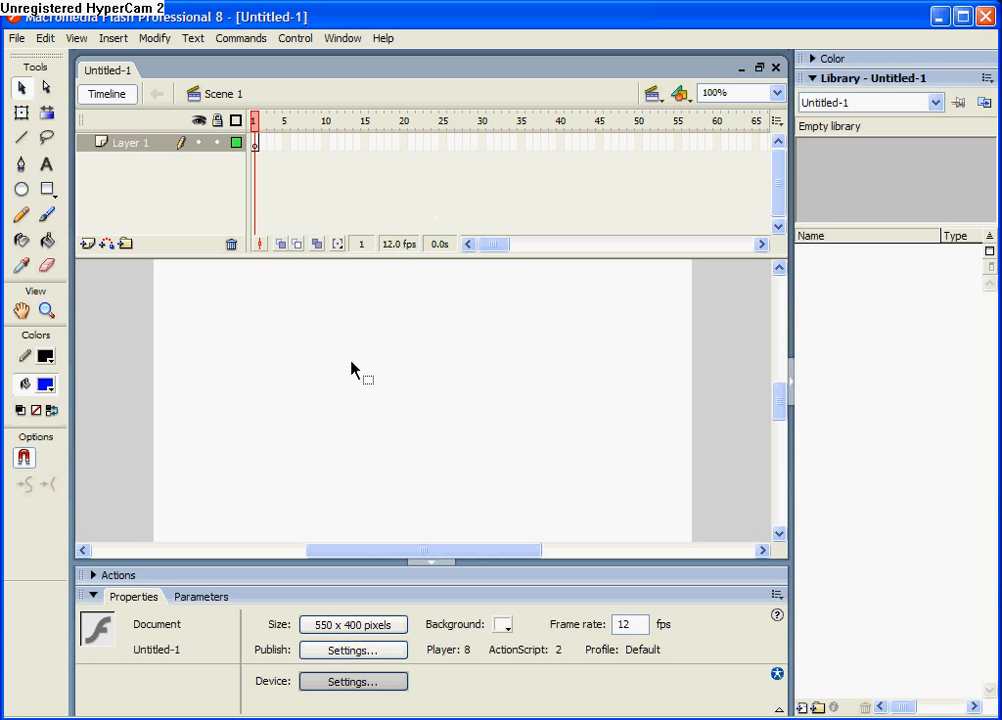
# Draw a blue rectangle with a black outline, about 435 by 101 pixels, on the stage
pyautogui.moveTo(785, 410); pyautogui.dragTo(781, 398)
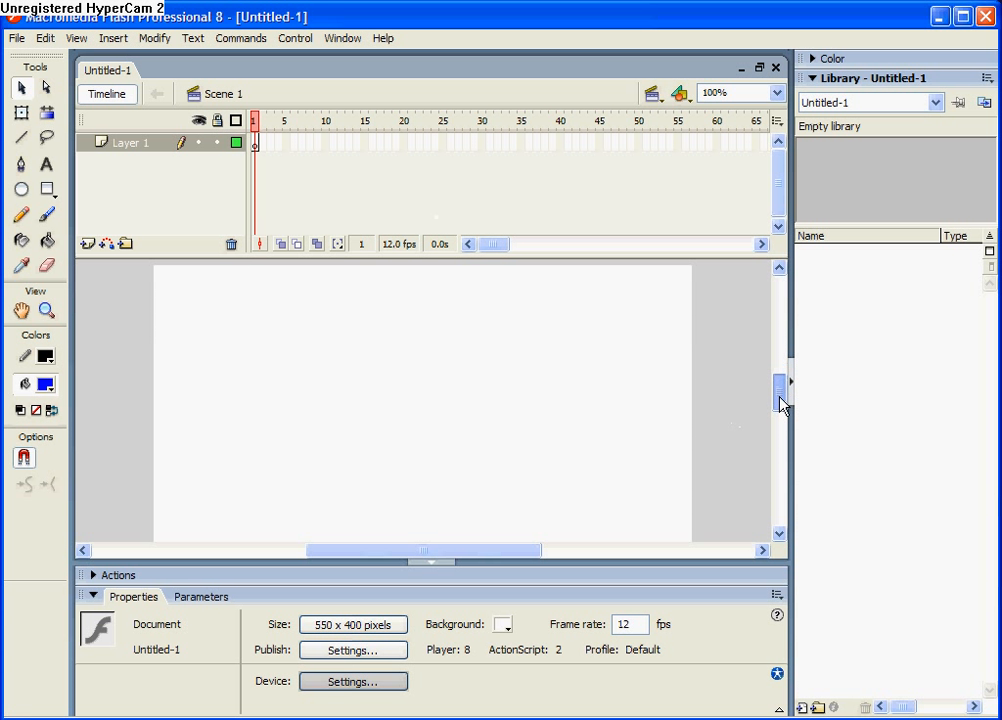
pyautogui.click(47, 190)
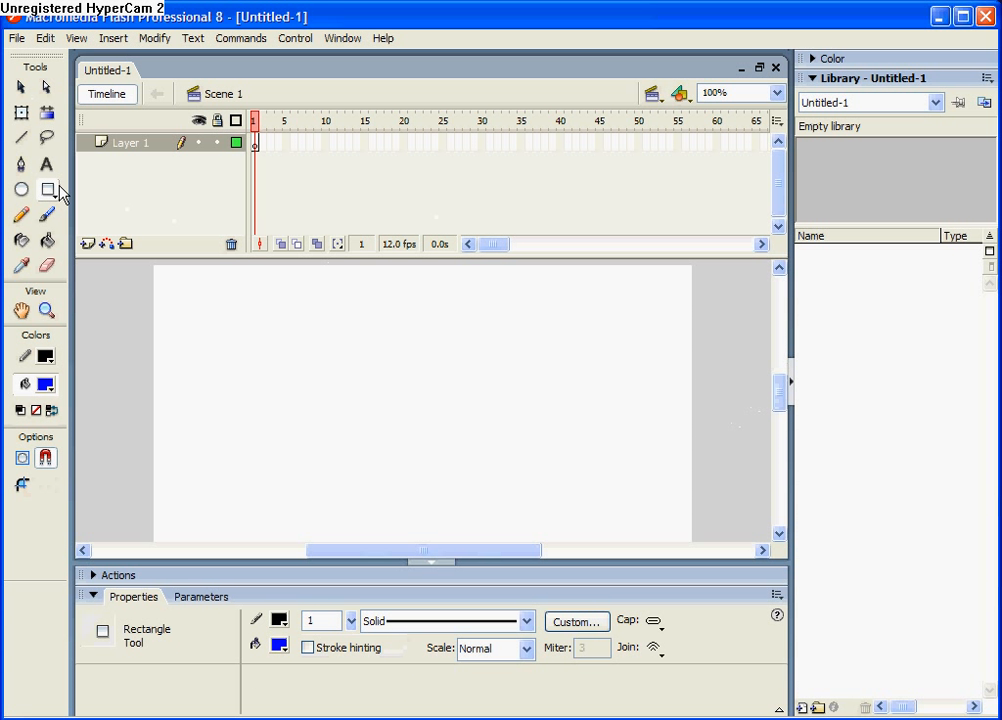
pyautogui.moveTo(219, 390); pyautogui.dragTo(646, 490)
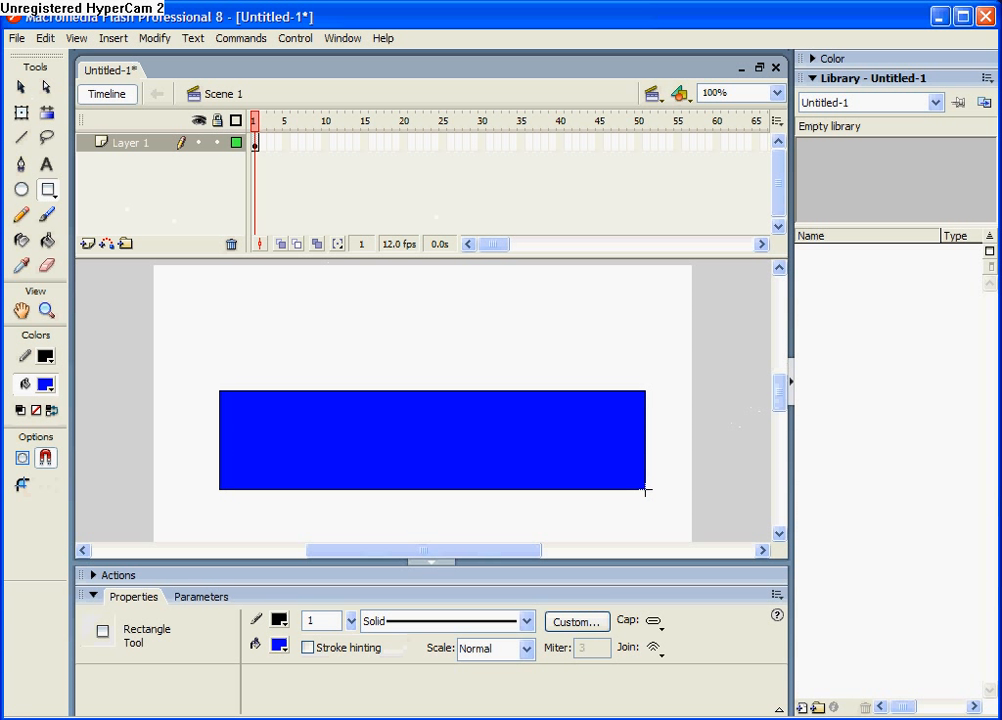
# Add the black static text "button!!!" and centre it on the blue rectangle
pyautogui.click(47, 166)
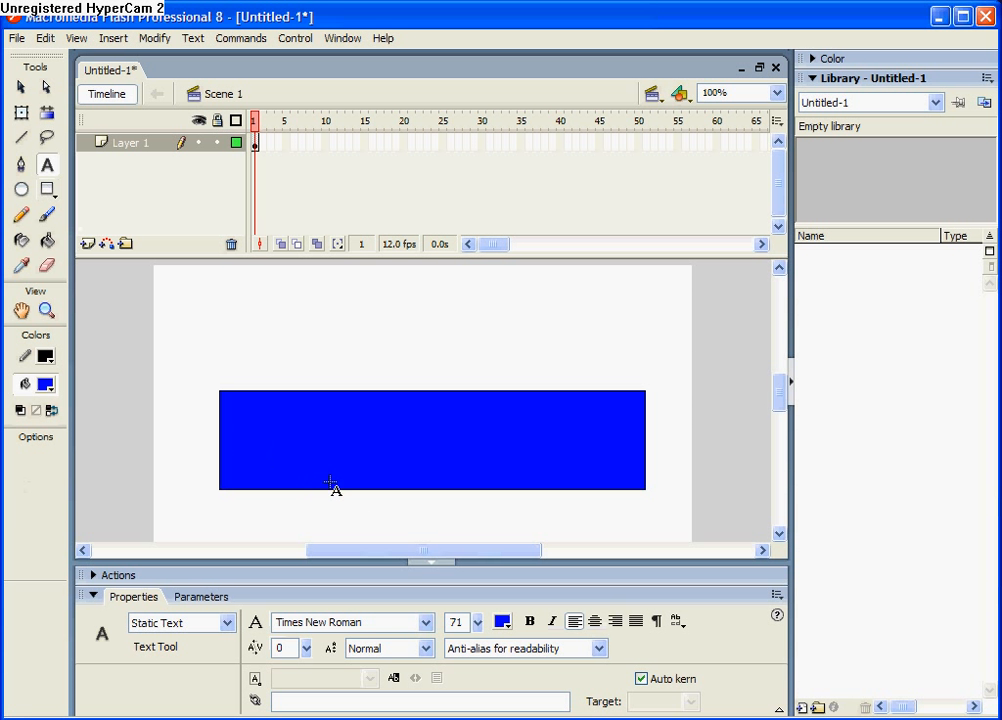
pyautogui.click(507, 626)
pyautogui.click(530, 570)
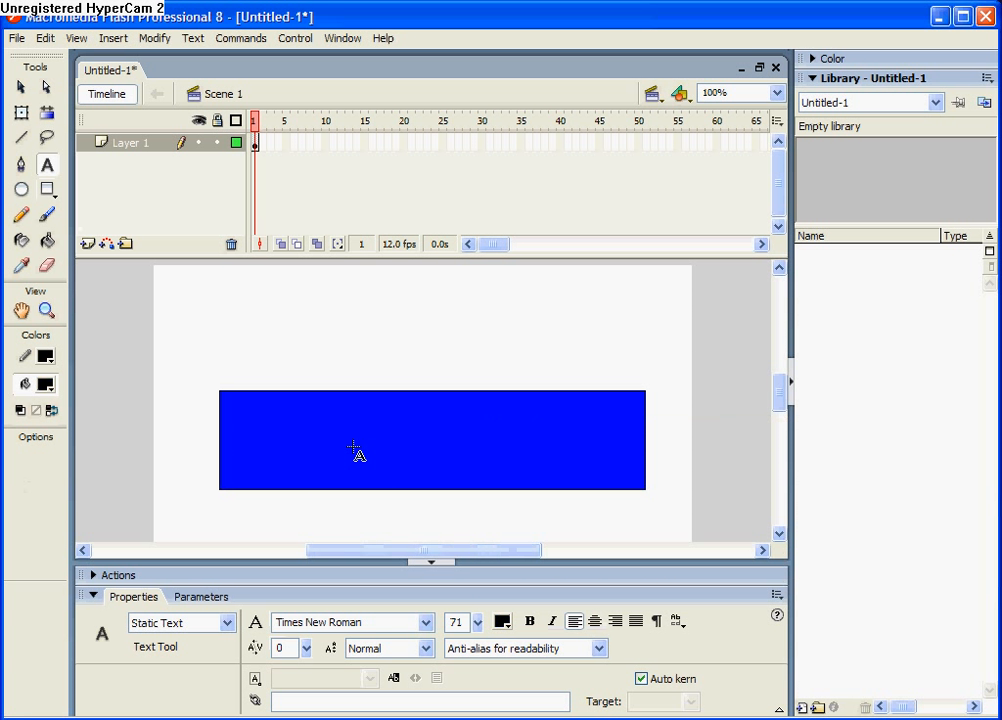
pyautogui.click(349, 460)
pyautogui.write('button')
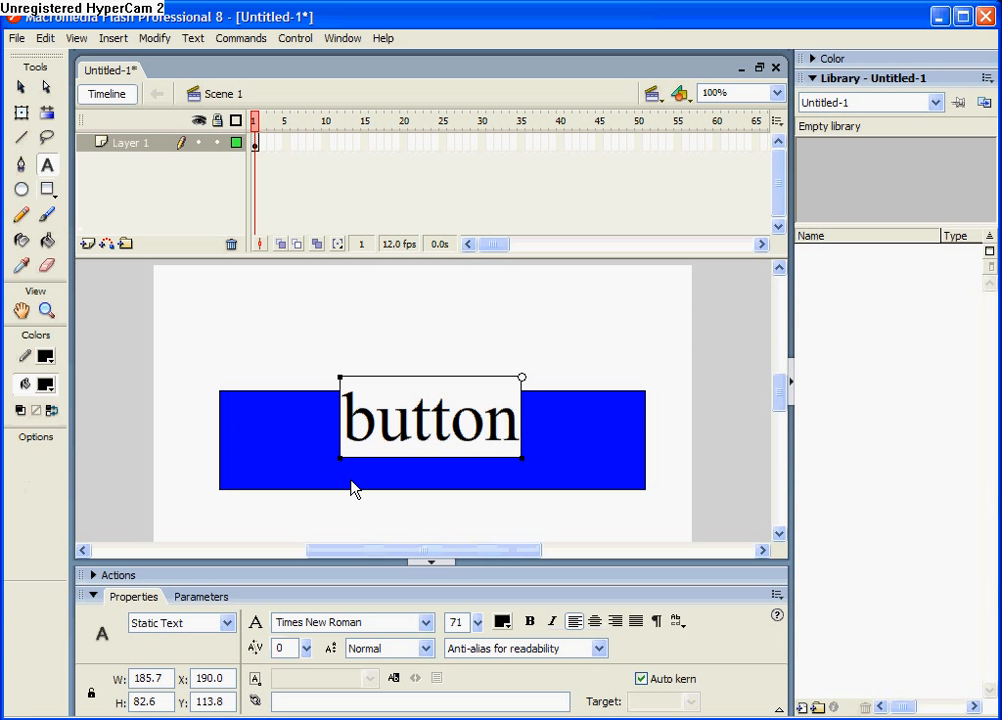
pyautogui.write('!!!')
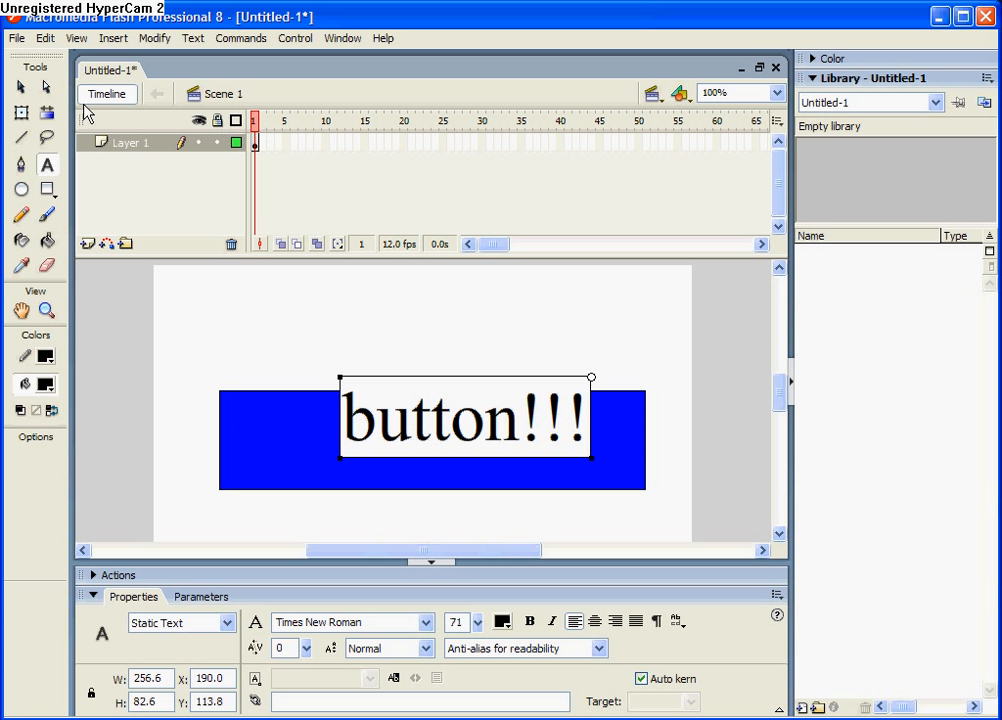
pyautogui.click(21, 87)
pyautogui.moveTo(458, 428); pyautogui.dragTo(436, 448)
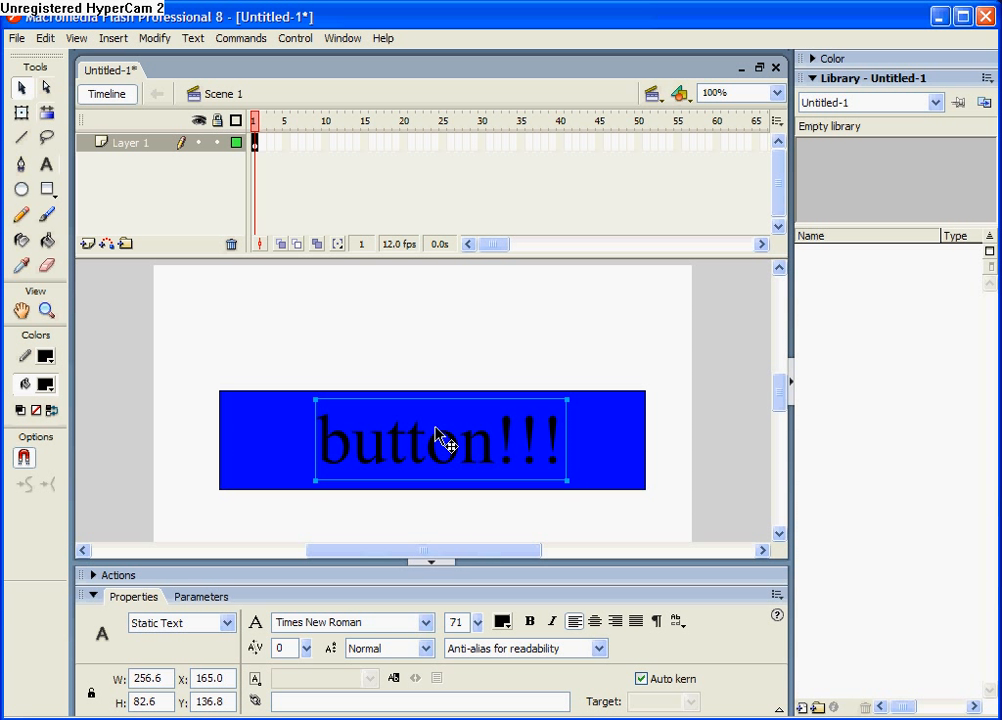
# Convert the rectangle and its text together into a Button symbol named "button"
pyautogui.click(272, 288)
pyautogui.moveTo(182, 323); pyautogui.dragTo(667, 511)
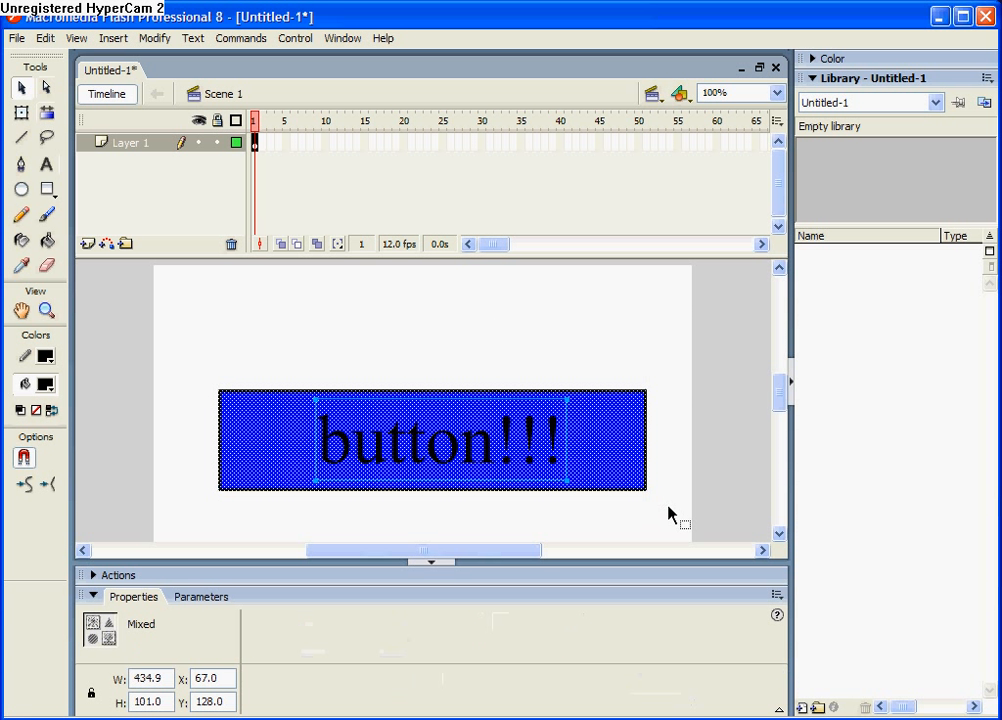
pyautogui.rightClick(557, 478)
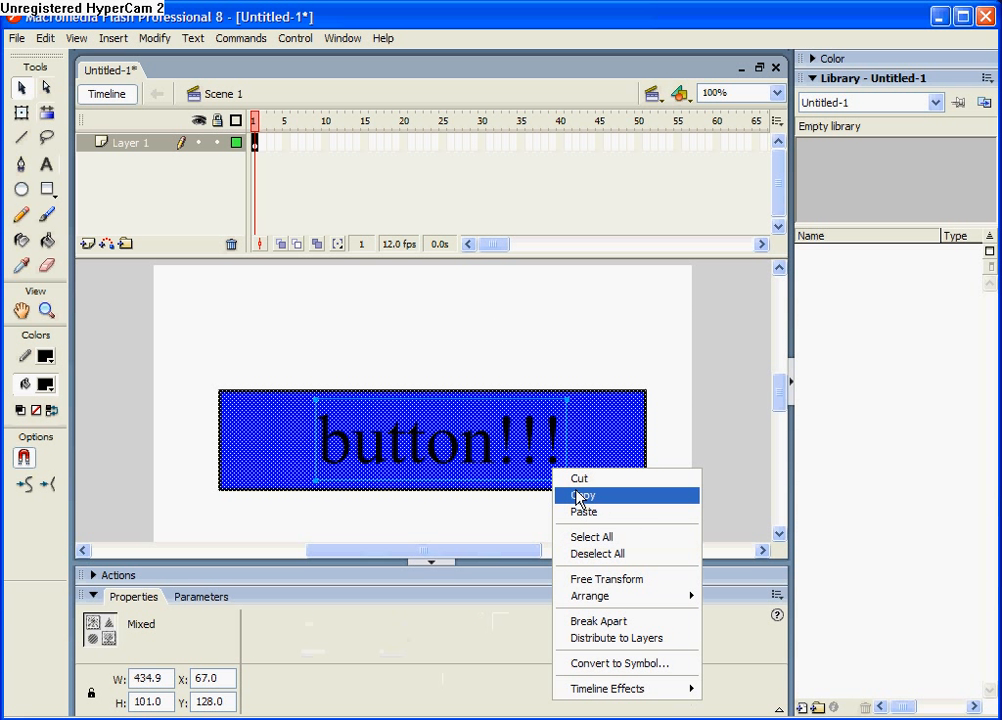
pyautogui.click(637, 664)
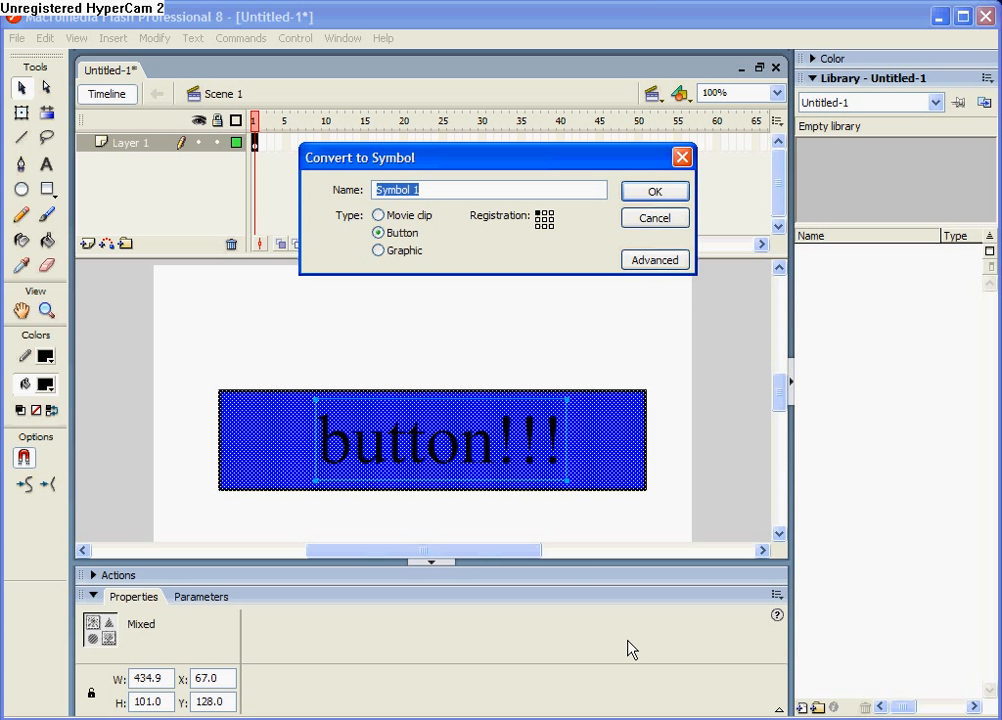
pyautogui.click(379, 217)
pyautogui.click(380, 234)
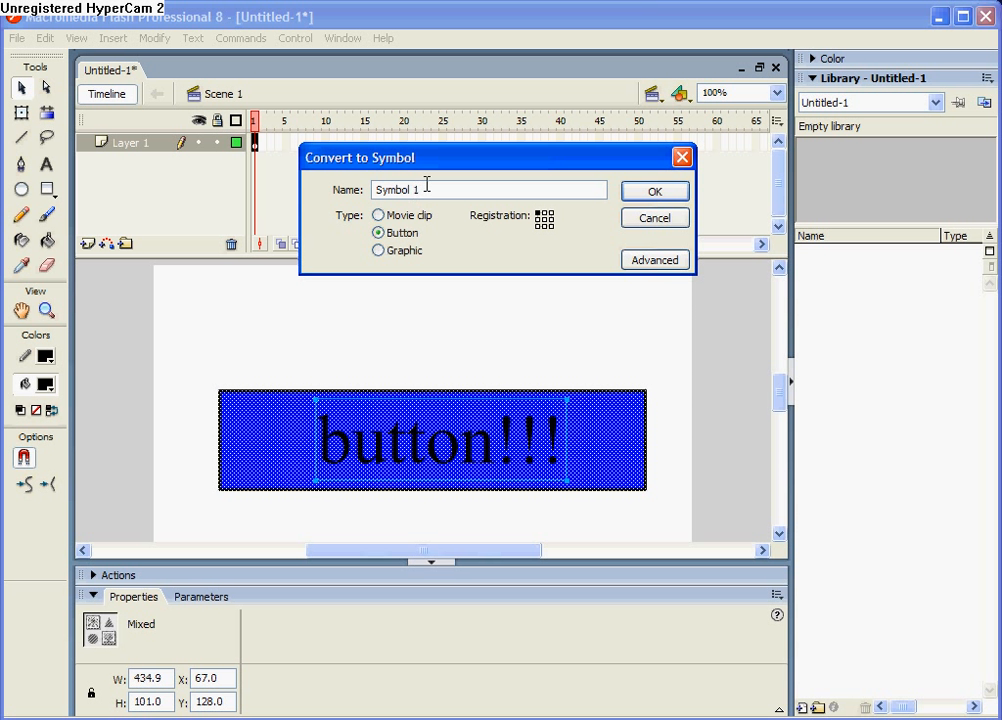
pyautogui.moveTo(427, 190); pyautogui.dragTo(354, 177)
pyautogui.press('BackSpace')
pyautogui.write('button')
pyautogui.click(653, 191)
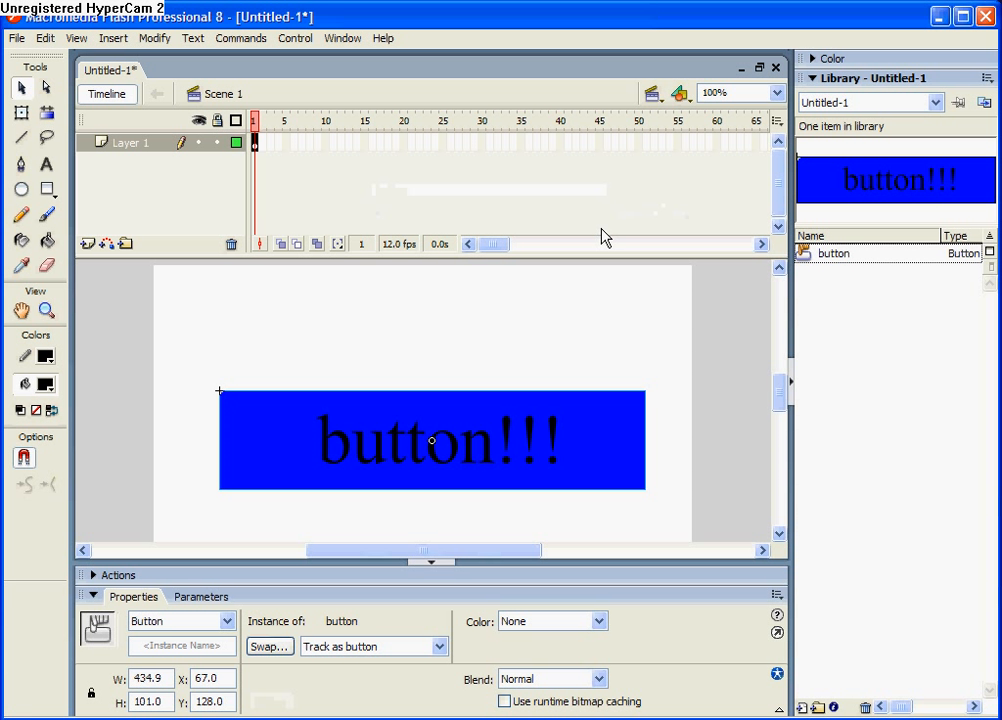
# Test the movie to check the button, and close the preview
pyautogui.hotkey('ctrl', 'Return')
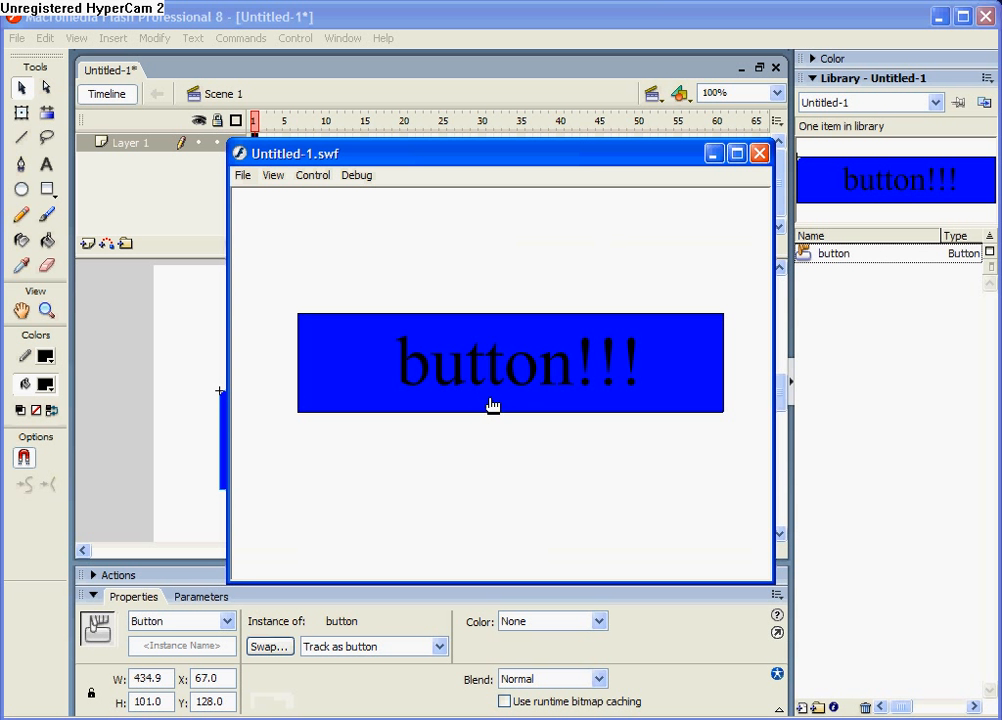
pyautogui.click(759, 153)
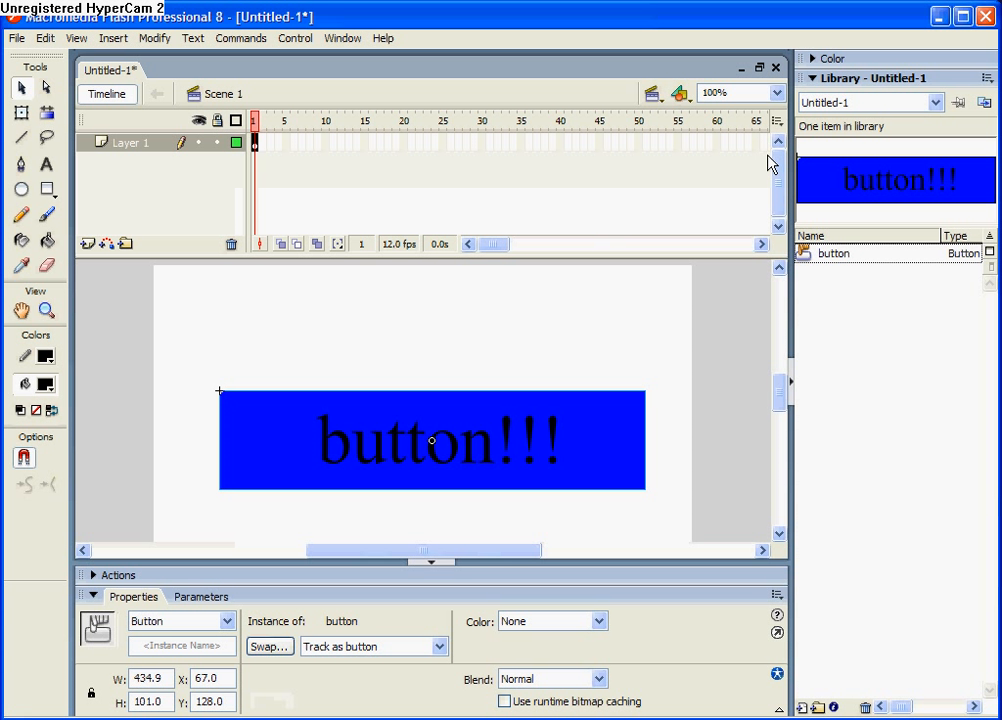
# Open the button symbol for editing and insert a keyframe in its Over state
pyautogui.doubleClick(482, 442)
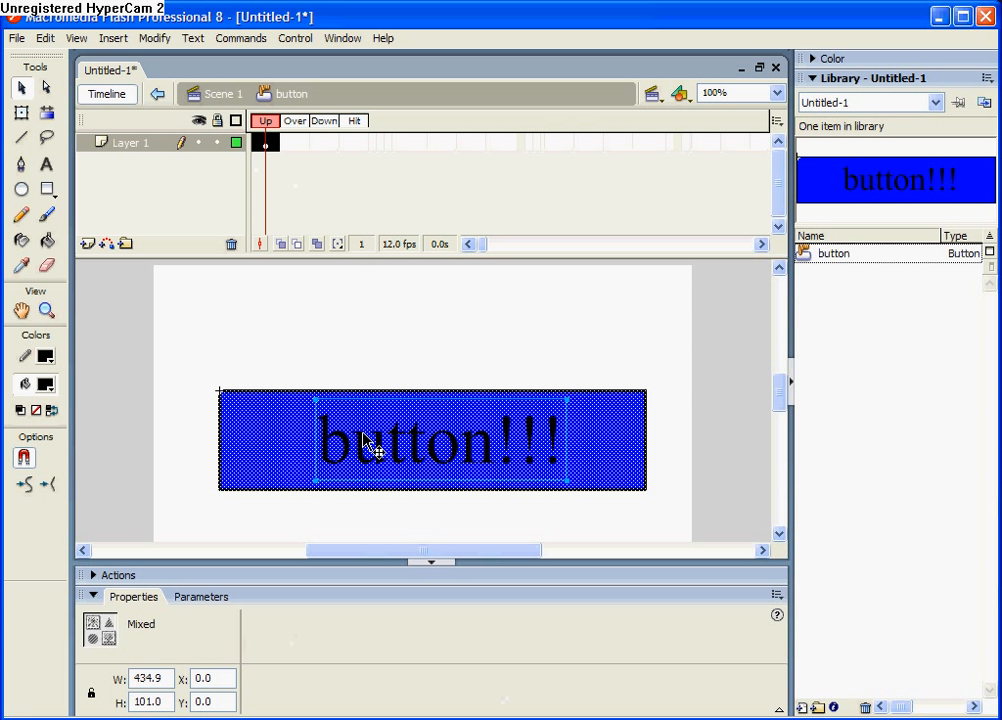
pyautogui.click(290, 147)
pyautogui.click(338, 353)
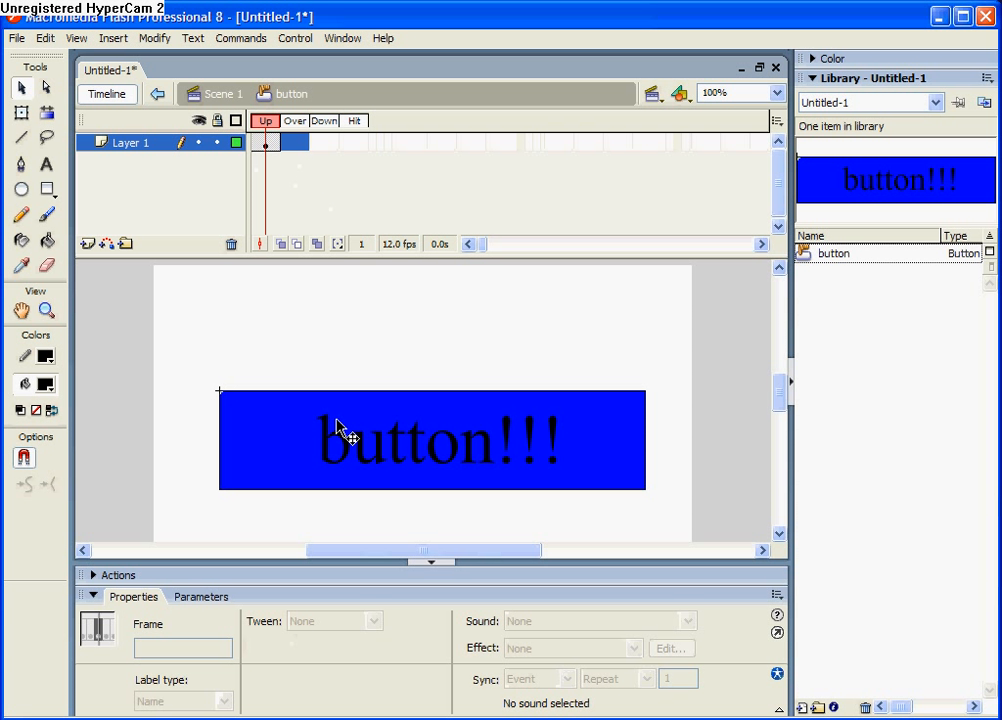
pyautogui.click(322, 142)
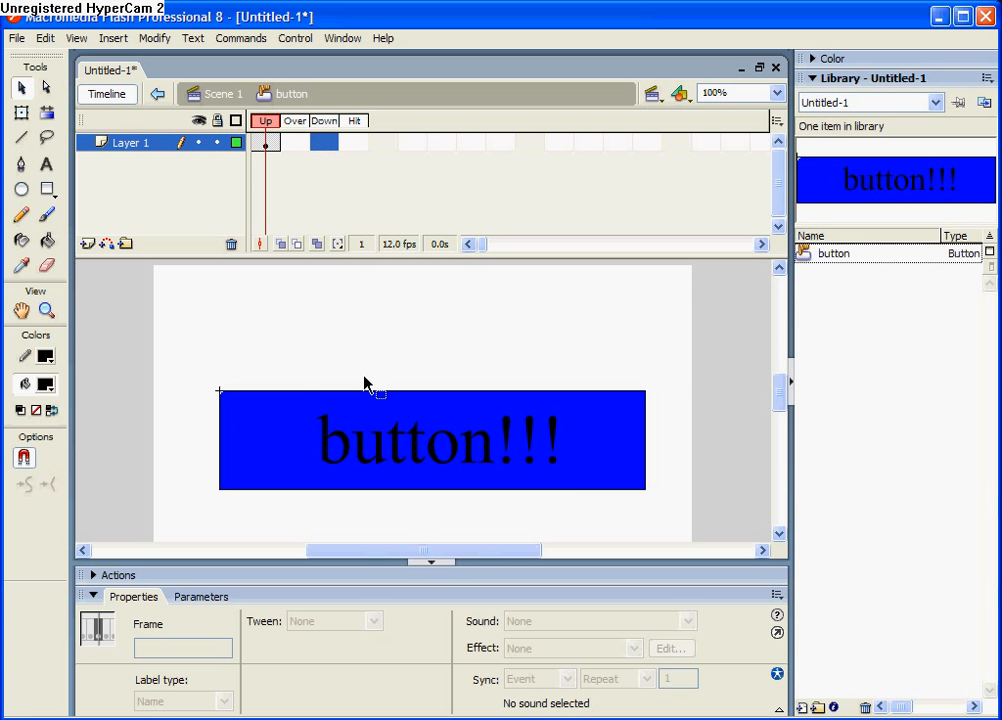
pyautogui.click(353, 143)
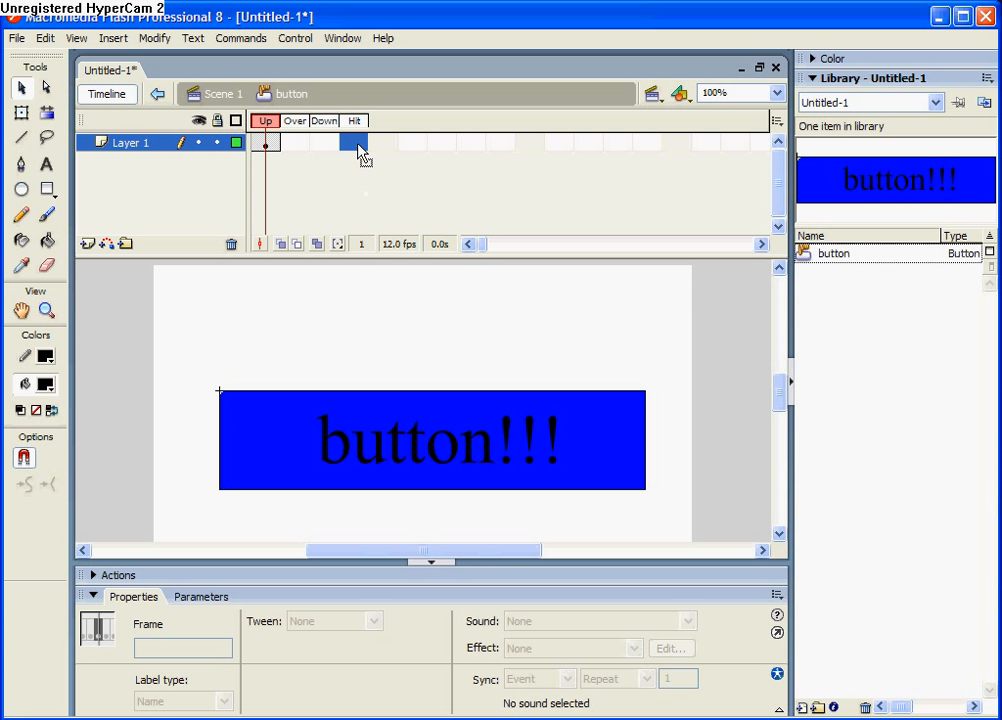
pyautogui.click(303, 147)
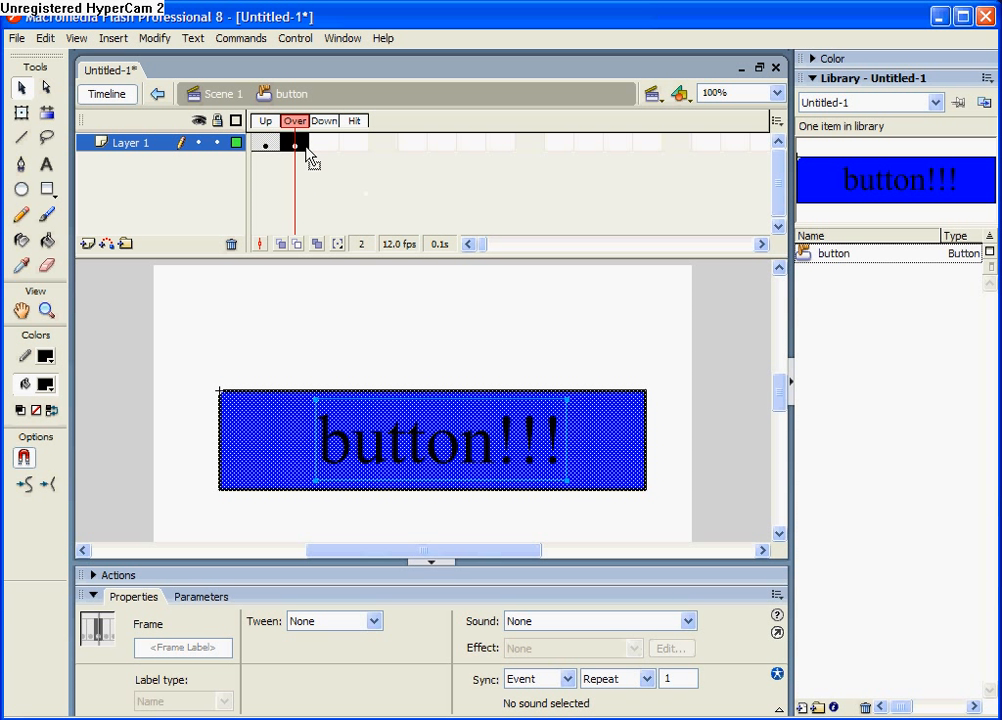
# Paint a black wavy brush stroke above the rectangle and another below it in the Over state
pyautogui.click(137, 279)
pyautogui.click(46, 214)
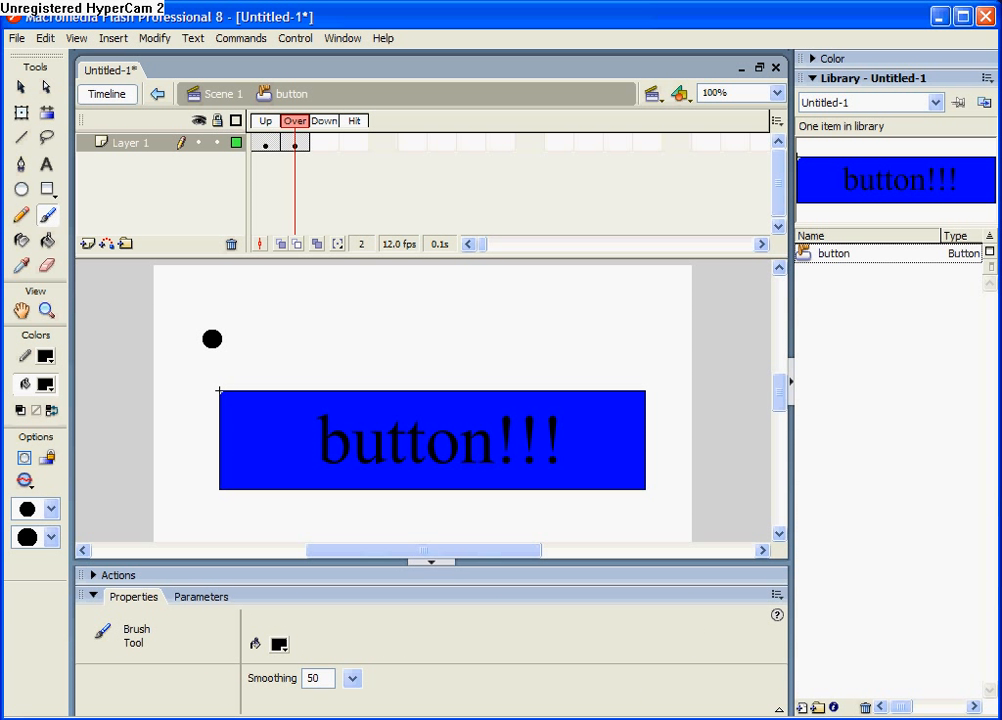
pyautogui.moveTo(215, 331)
pyautogui.mouseDown()
pyautogui.moveTo(271, 337)
pyautogui.moveTo(391, 312)
pyautogui.moveTo(577, 322)
pyautogui.moveTo(678, 311)
pyautogui.mouseUp()
pyautogui.moveTo(215, 518)
pyautogui.mouseDown()
pyautogui.moveTo(391, 539)
pyautogui.moveTo(662, 497)
pyautogui.mouseUp()
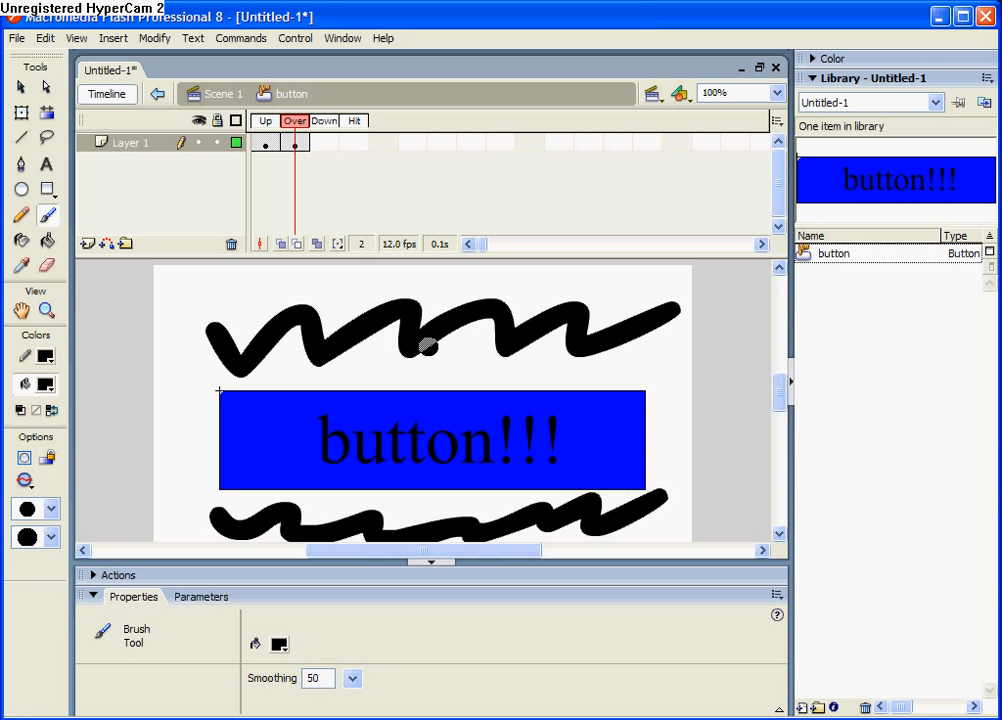
# Insert a keyframe in the Down state and fill its rectangle with bright green
pyautogui.click(326, 144)
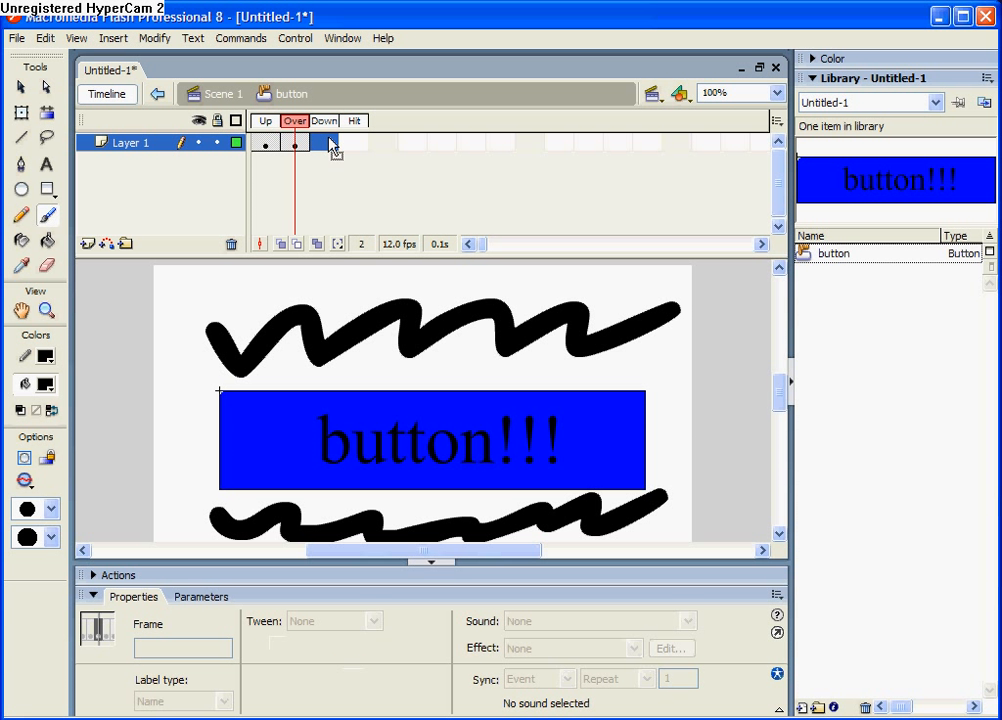
pyautogui.press('F6')
pyautogui.click(22, 87)
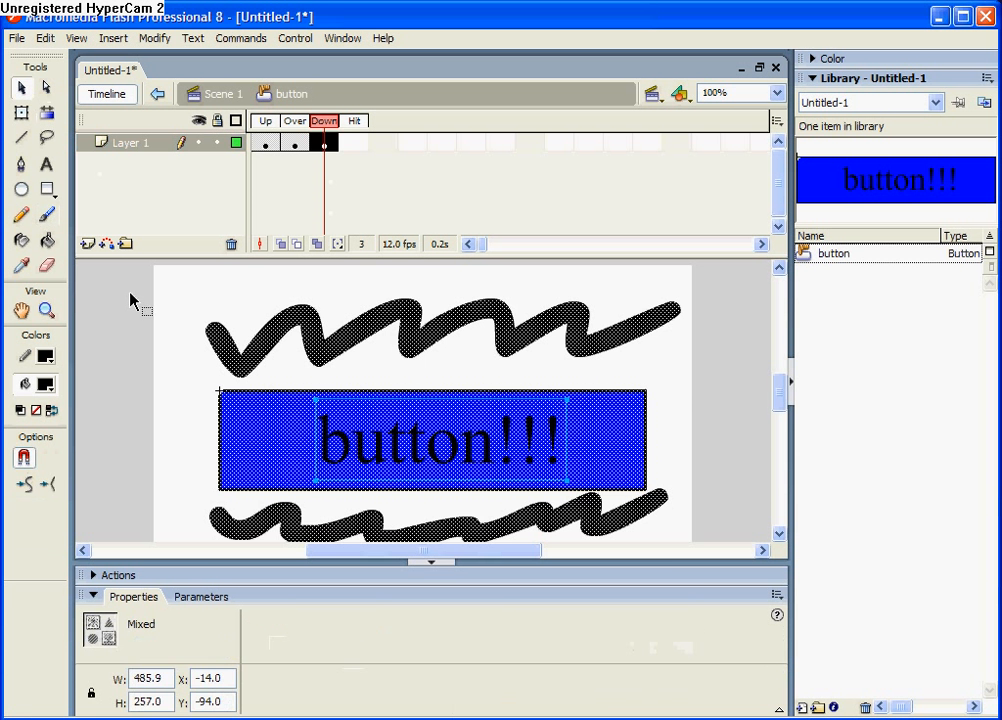
pyautogui.click(137, 324)
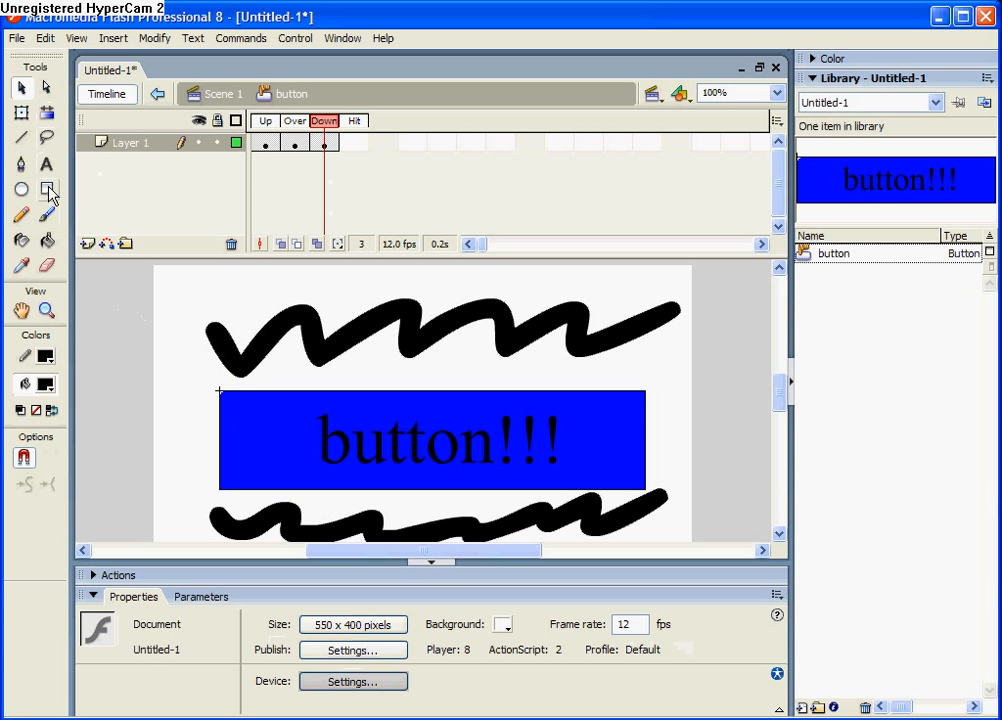
pyautogui.click(48, 243)
pyautogui.click(45, 385)
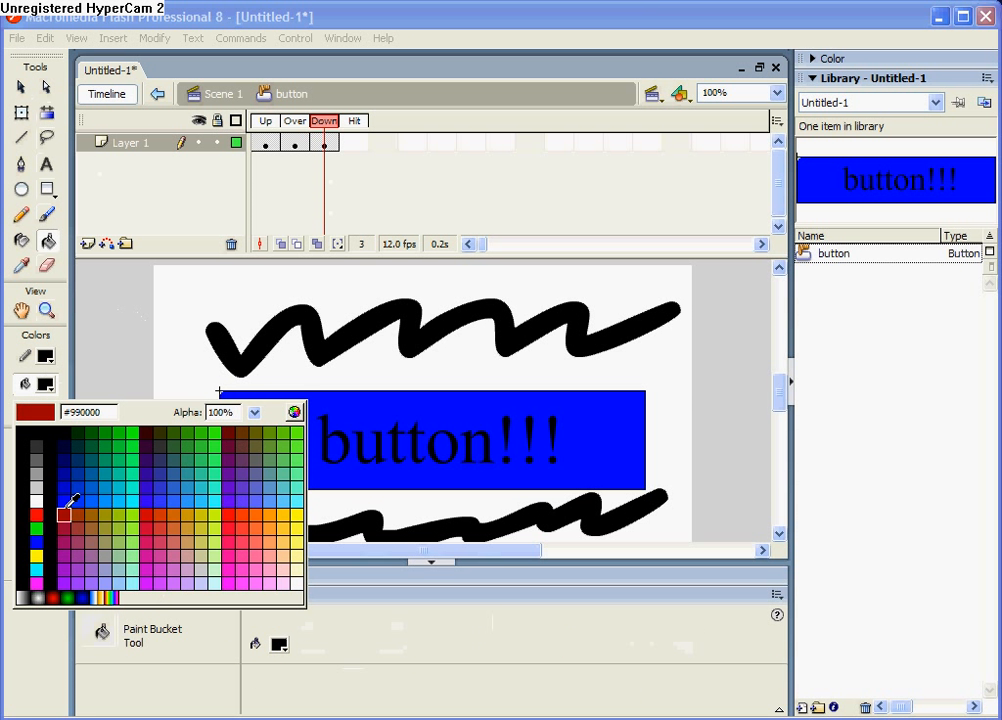
pyautogui.click(38, 520)
pyautogui.click(280, 418)
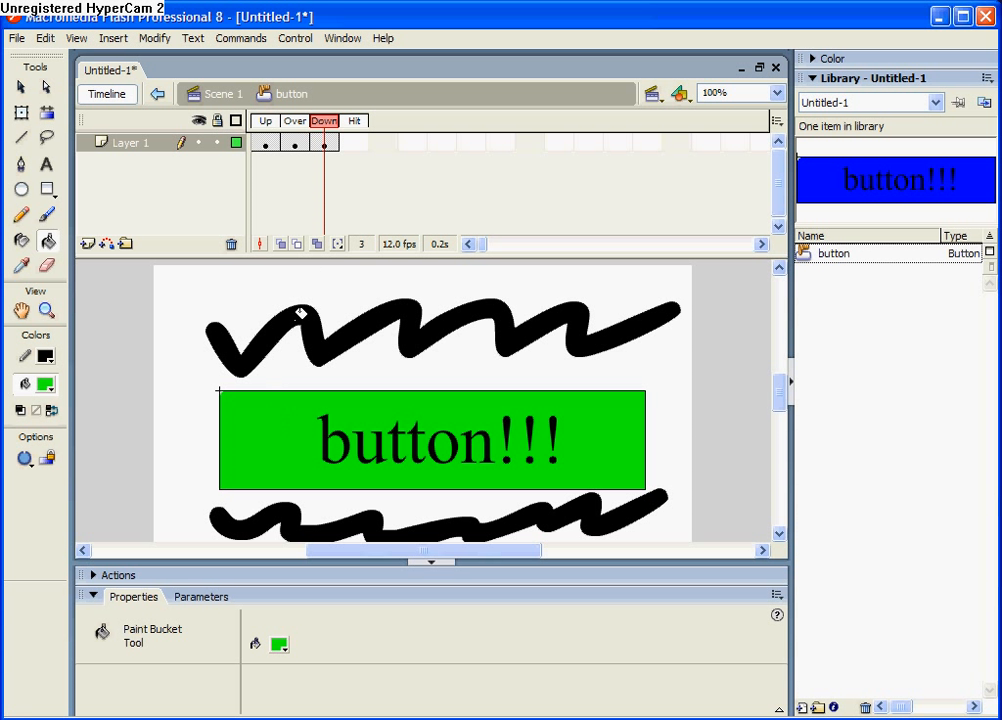
# Insert a keyframe in the Hit state and delete all of its artwork
pyautogui.click(360, 146)
pyautogui.press('F6')
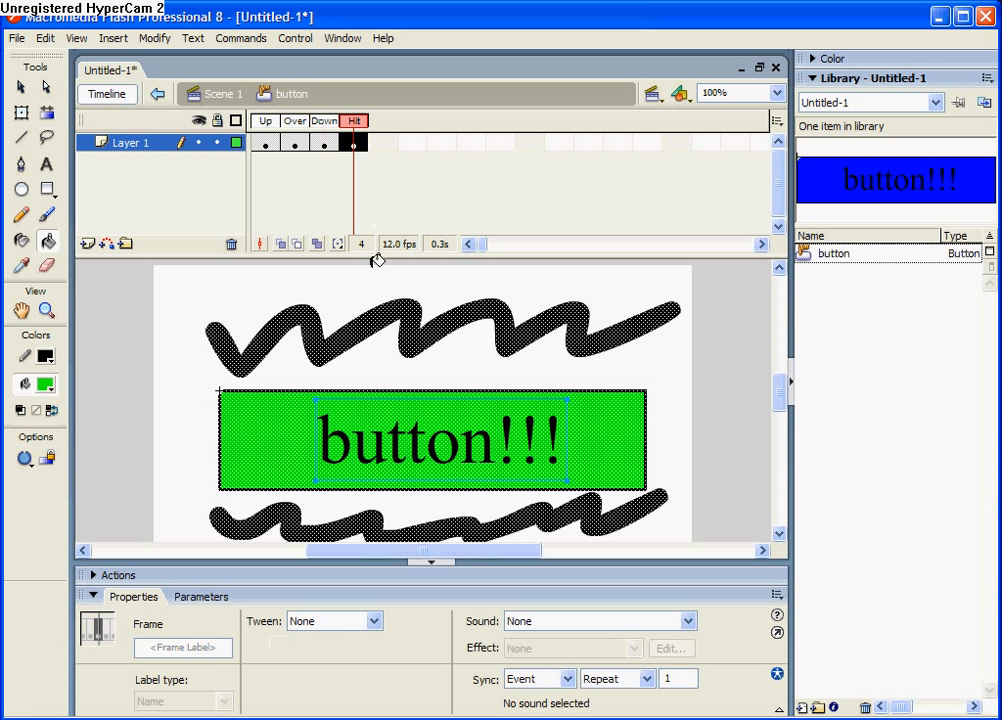
pyautogui.press('Delete')
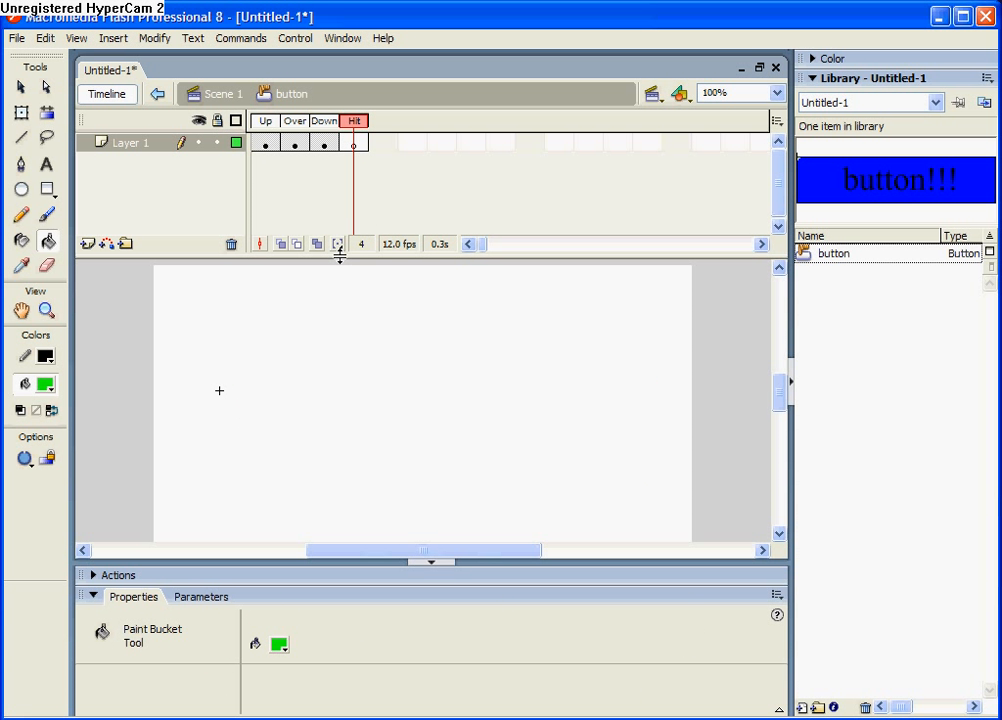
# Copy the Up state's rectangle and text and paste them into the Hit state
pyautogui.click(265, 145)
pyautogui.click(358, 443)
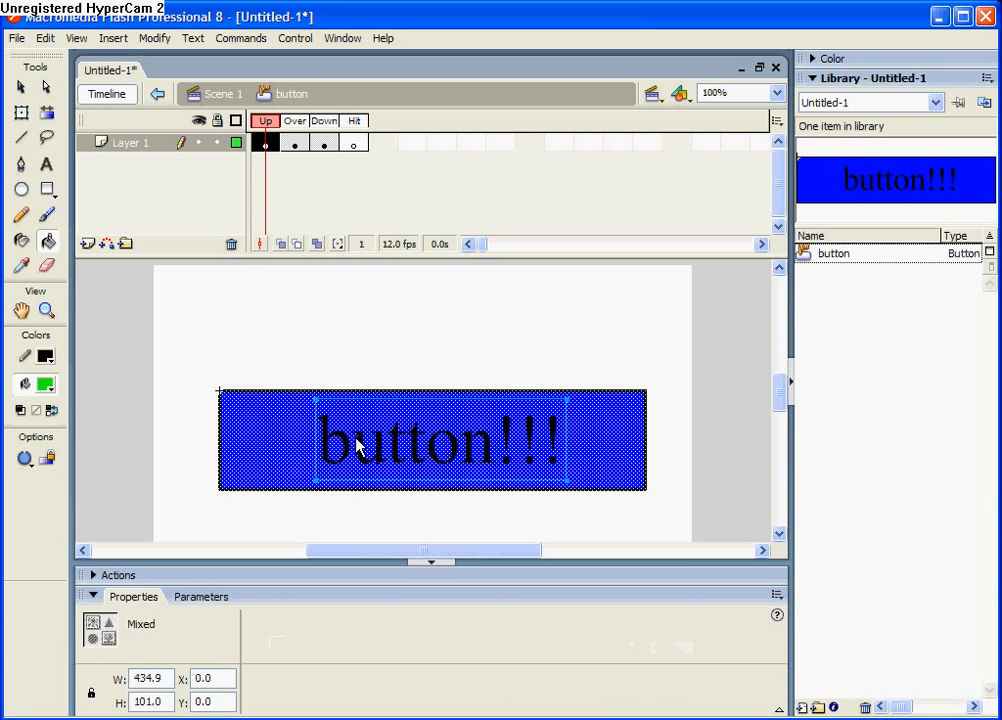
pyautogui.rightClick(345, 441)
pyautogui.click(434, 464)
pyautogui.click(354, 145)
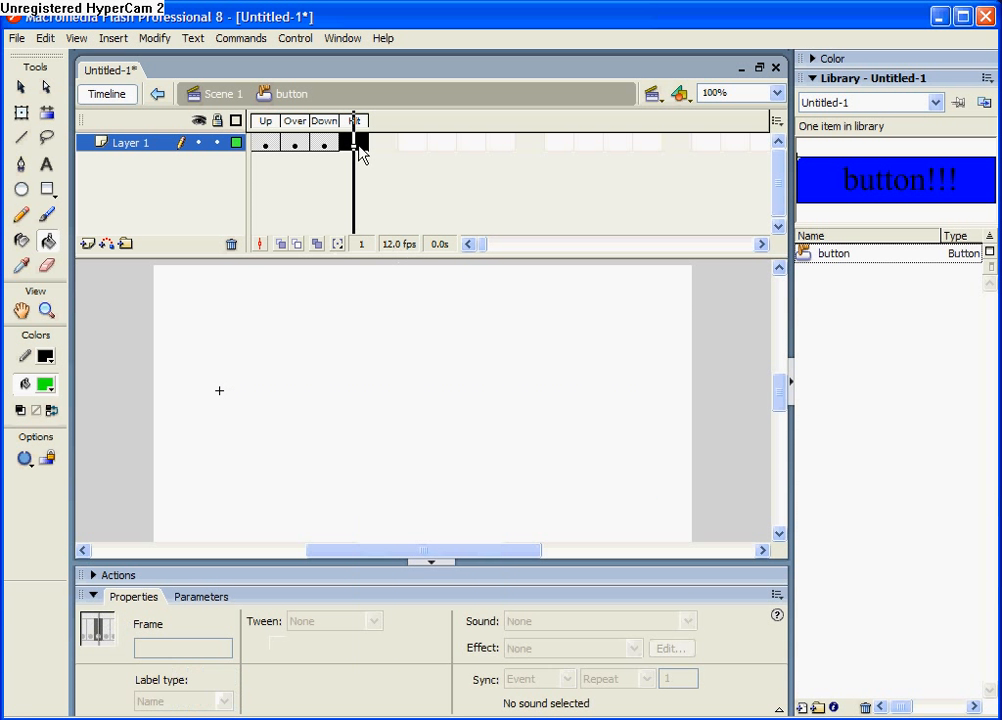
pyautogui.rightClick(357, 412)
pyautogui.click(386, 456)
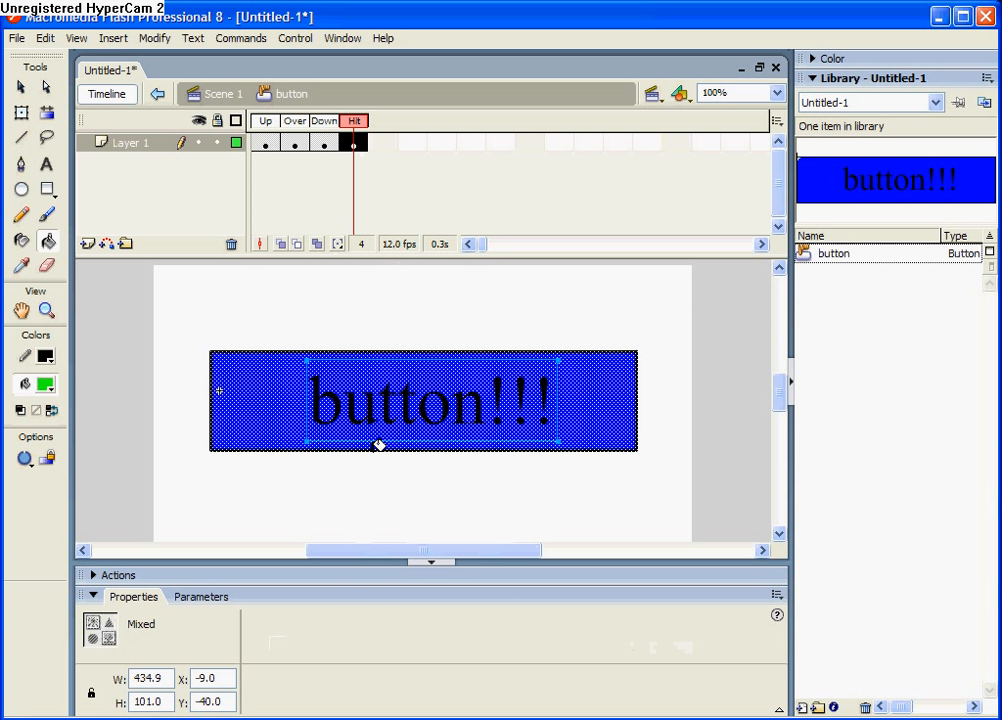
# Move the Hit state's pasted artwork to X 0.0, Y 1.0 and compare its placement with the Up, Over and Down states
pyautogui.click(21, 87)
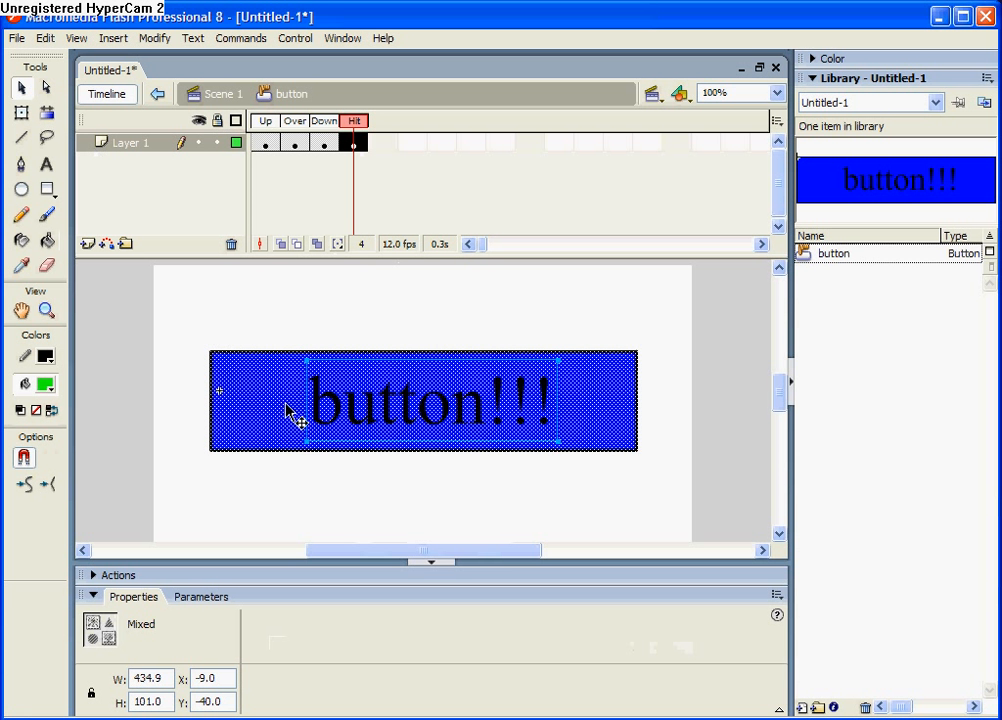
pyautogui.moveTo(288, 411); pyautogui.dragTo(297, 452)
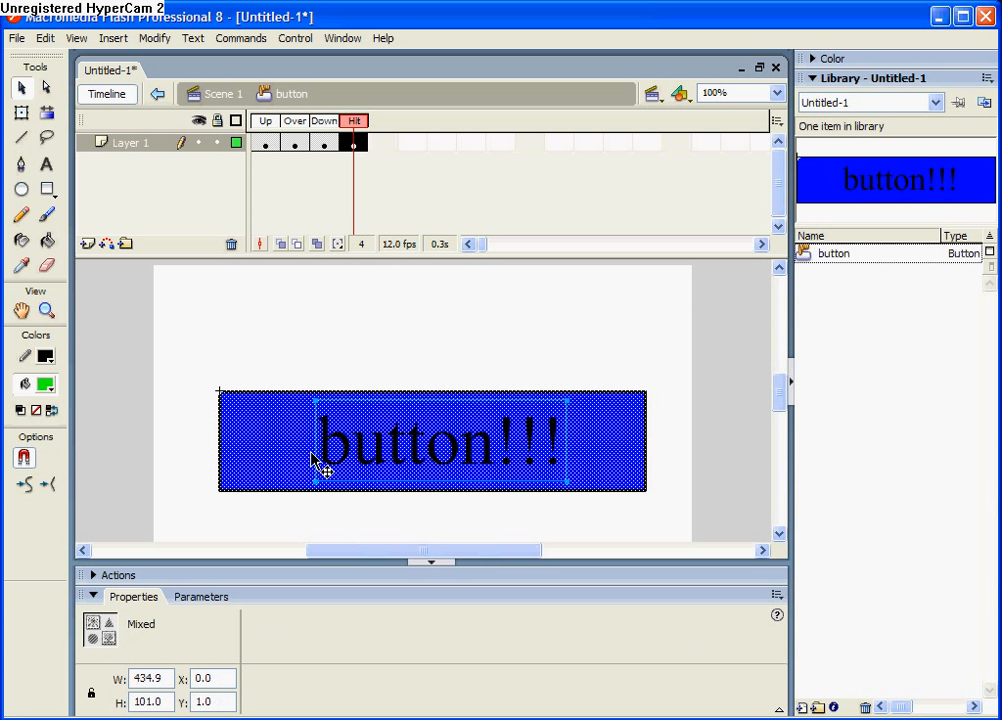
pyautogui.click(266, 146)
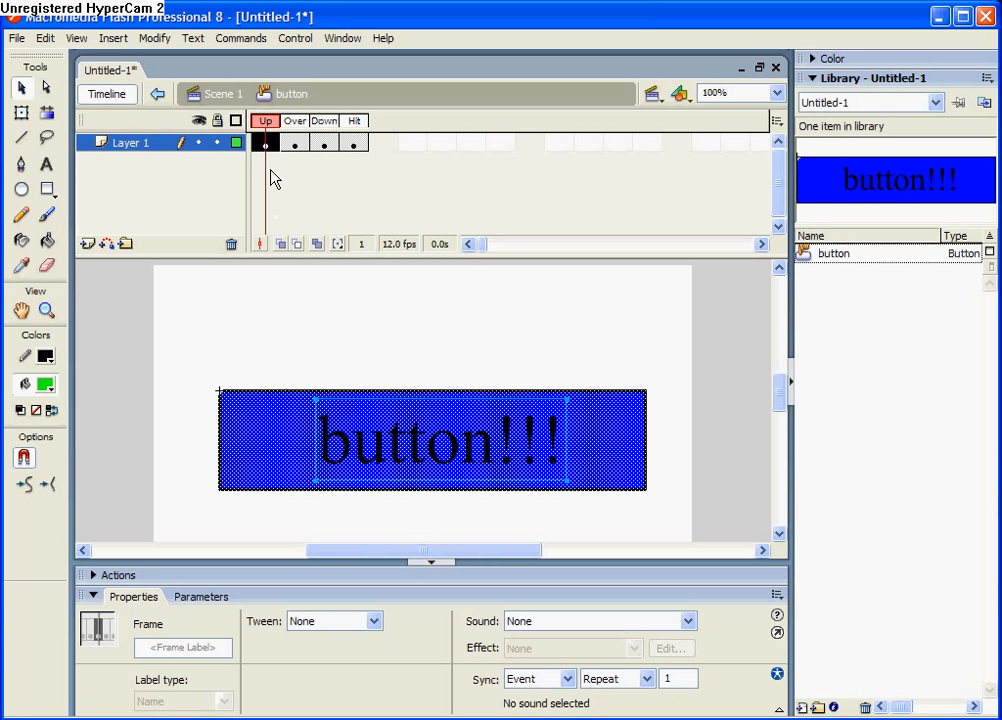
pyautogui.click(293, 147)
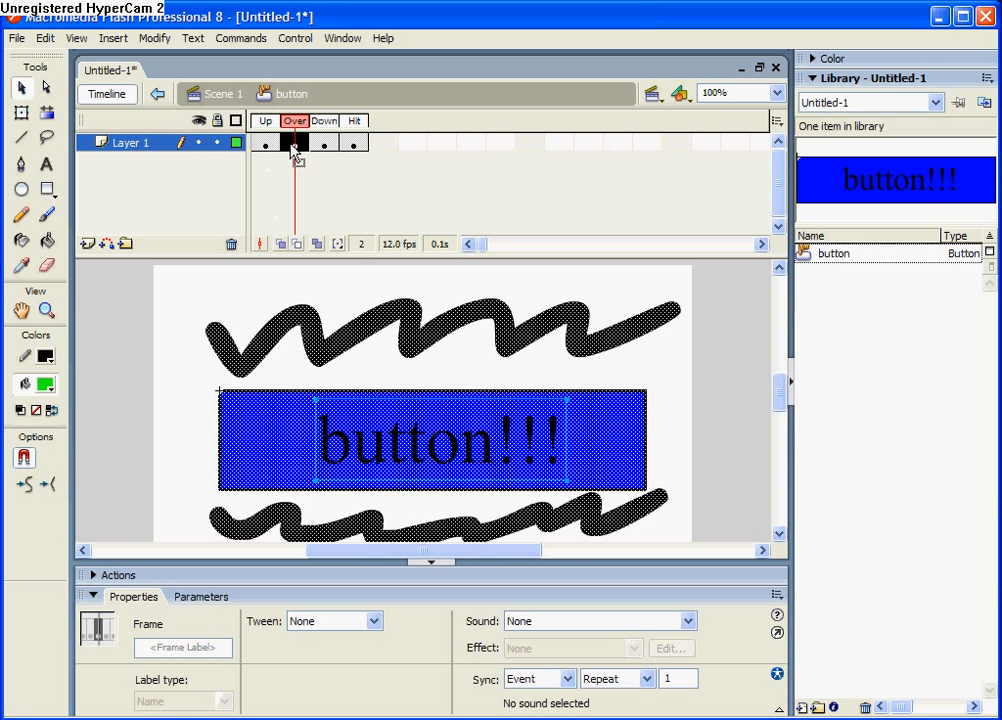
pyautogui.click(328, 147)
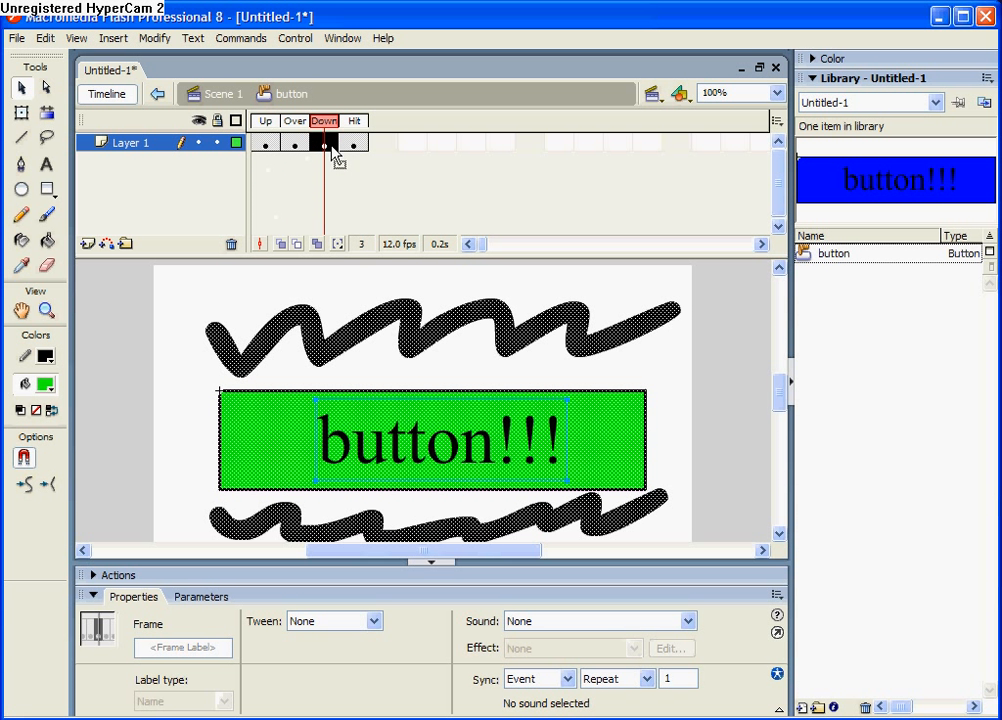
pyautogui.click(356, 147)
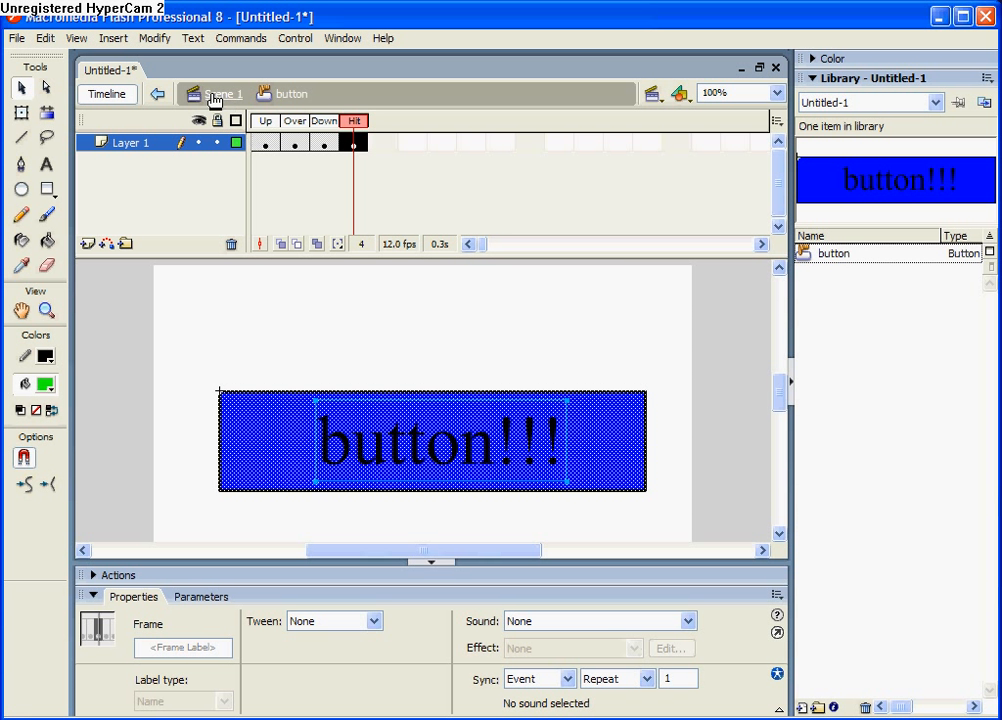
# Return to Scene 1 and test the movie, trying the button's rollover and pressed states before closing the preview
pyautogui.click(213, 95)
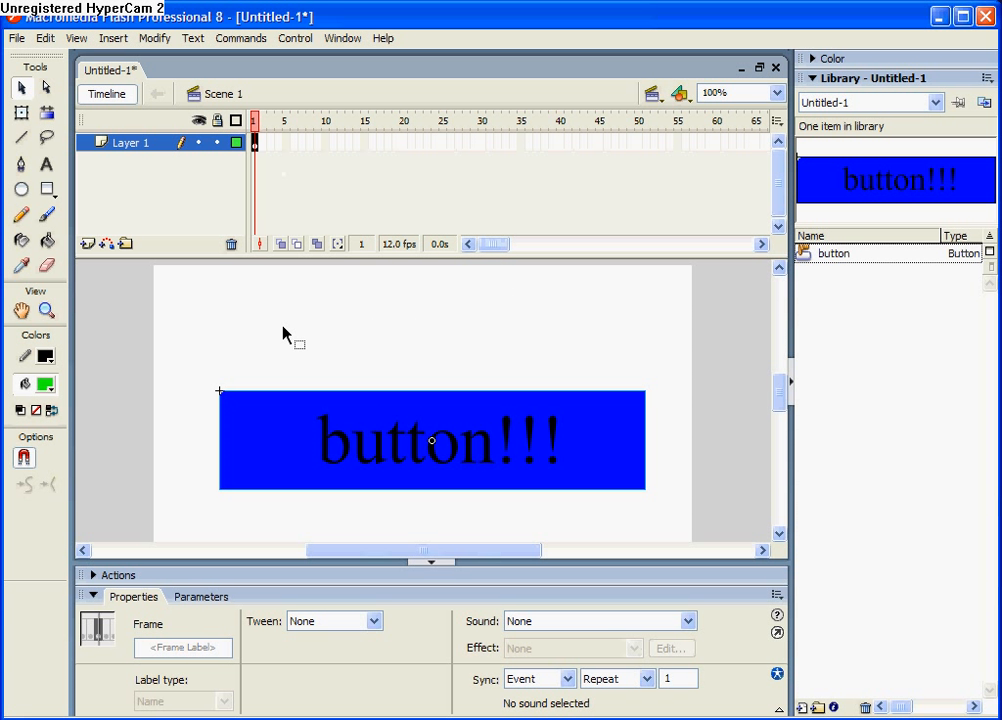
pyautogui.hotkey('ctrl', 'Return')
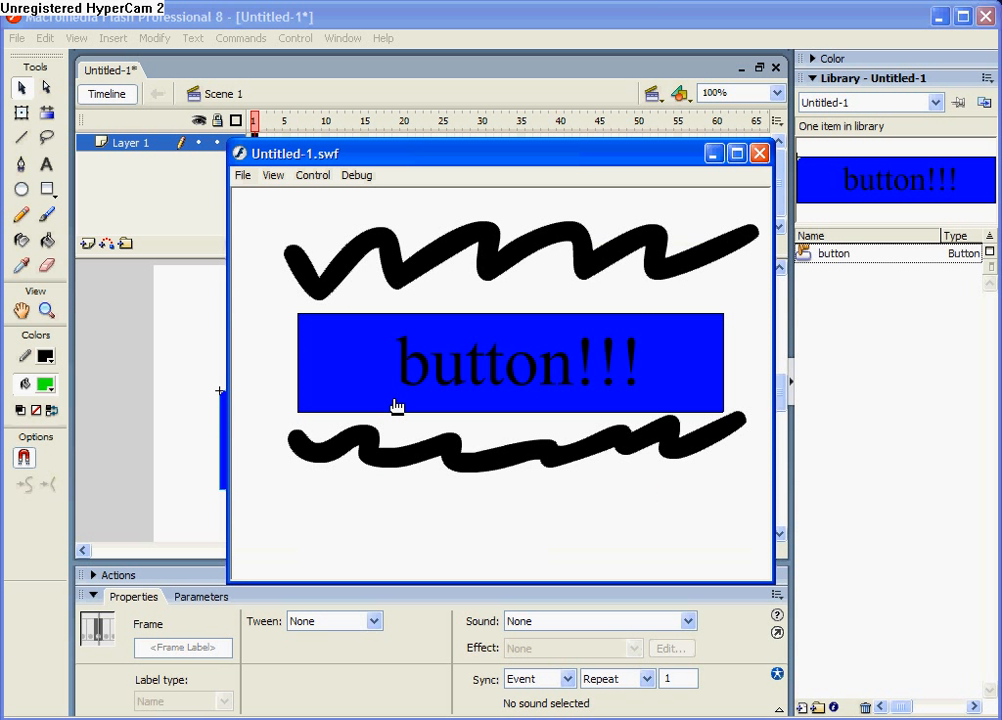
pyautogui.click(410, 393)
pyautogui.click(759, 153)
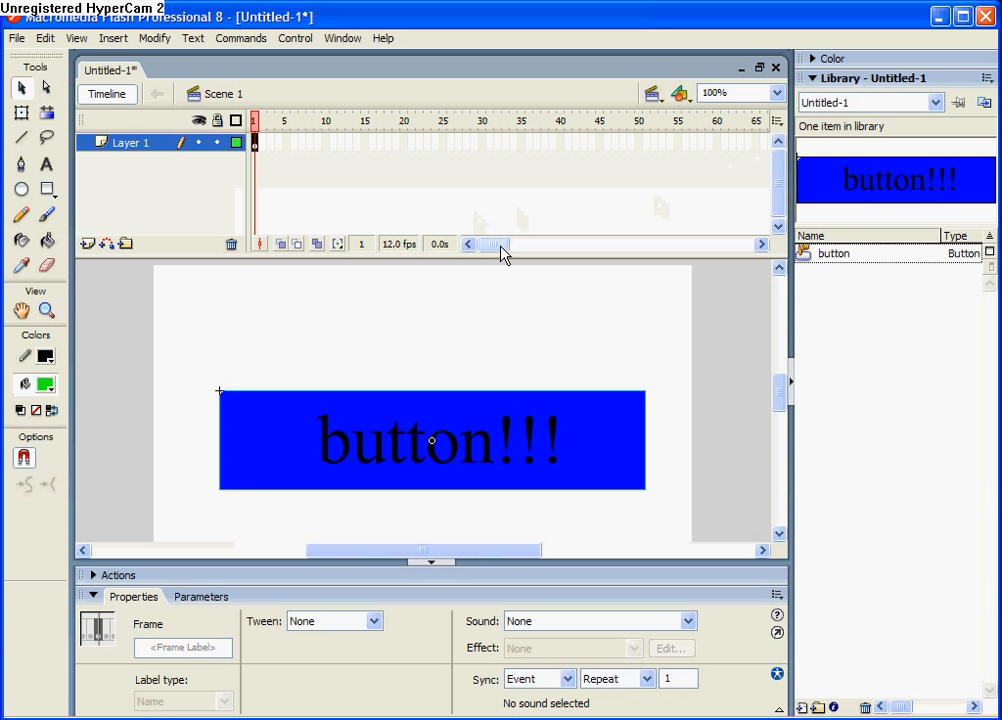
# Insert a keyframe at frame 200 of Layer 1 in the main timeline
pyautogui.moveTo(501, 255); pyautogui.dragTo(575, 248)
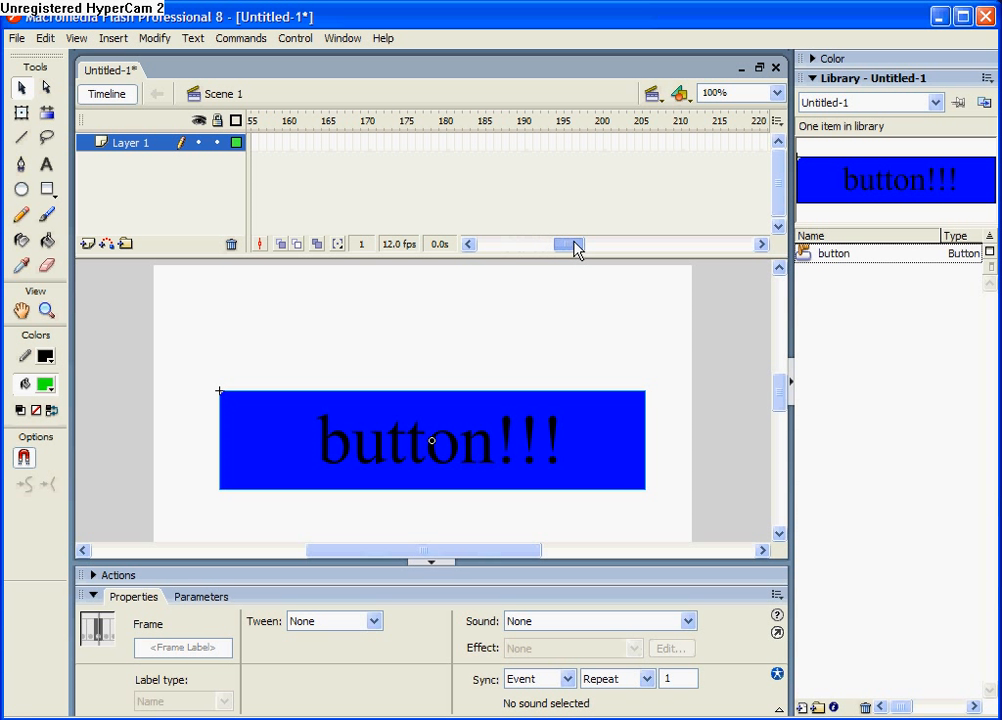
pyautogui.click(600, 143)
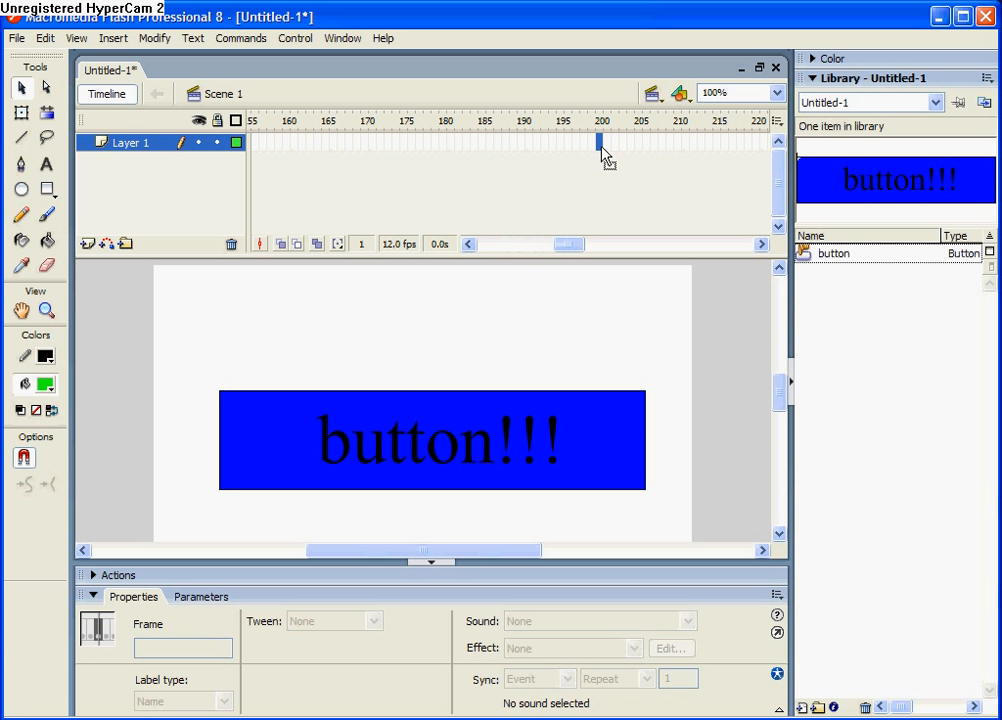
pyautogui.press('F6')
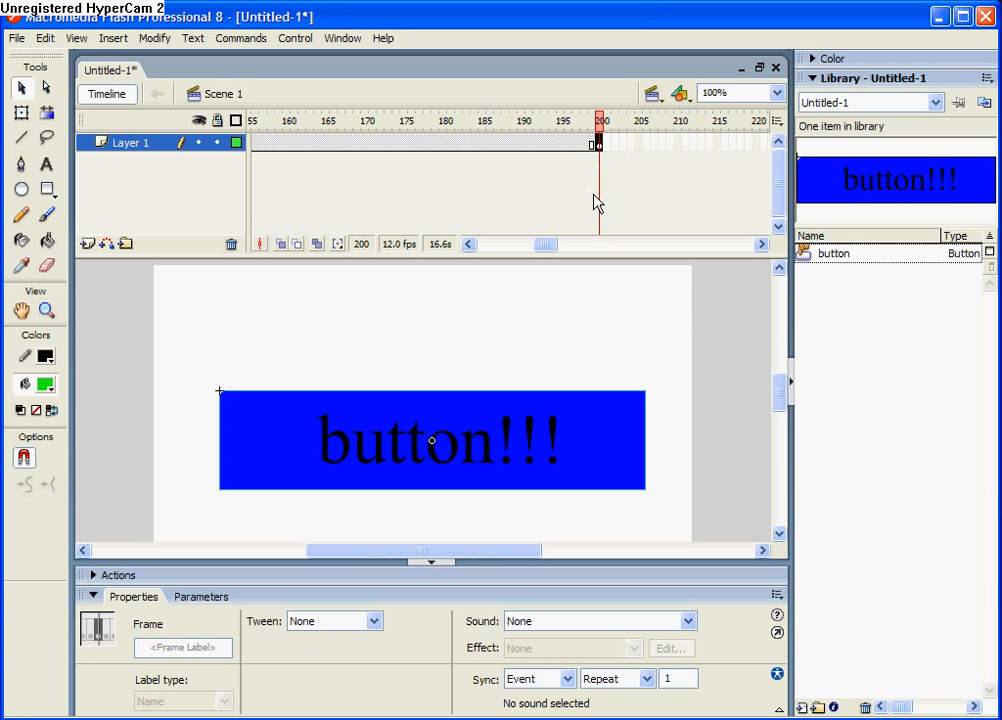
# Add an on (release) event handler from Movie Clip Control to the button instance in frame 1
pyautogui.moveTo(547, 248); pyautogui.dragTo(472, 245)
pyautogui.click(256, 148)
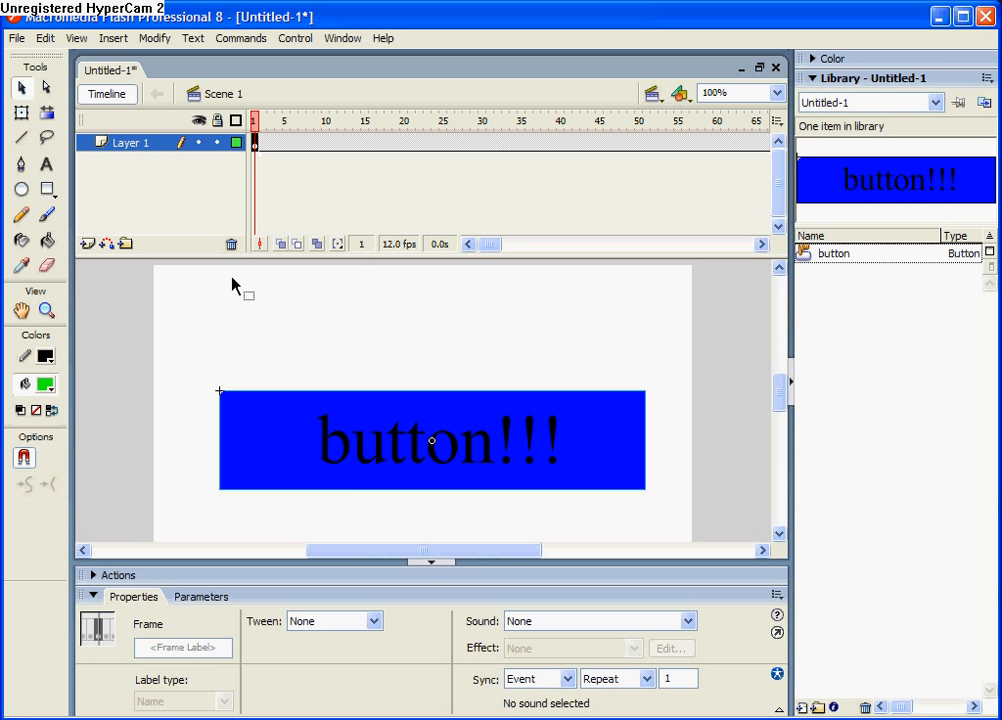
pyautogui.click(350, 474)
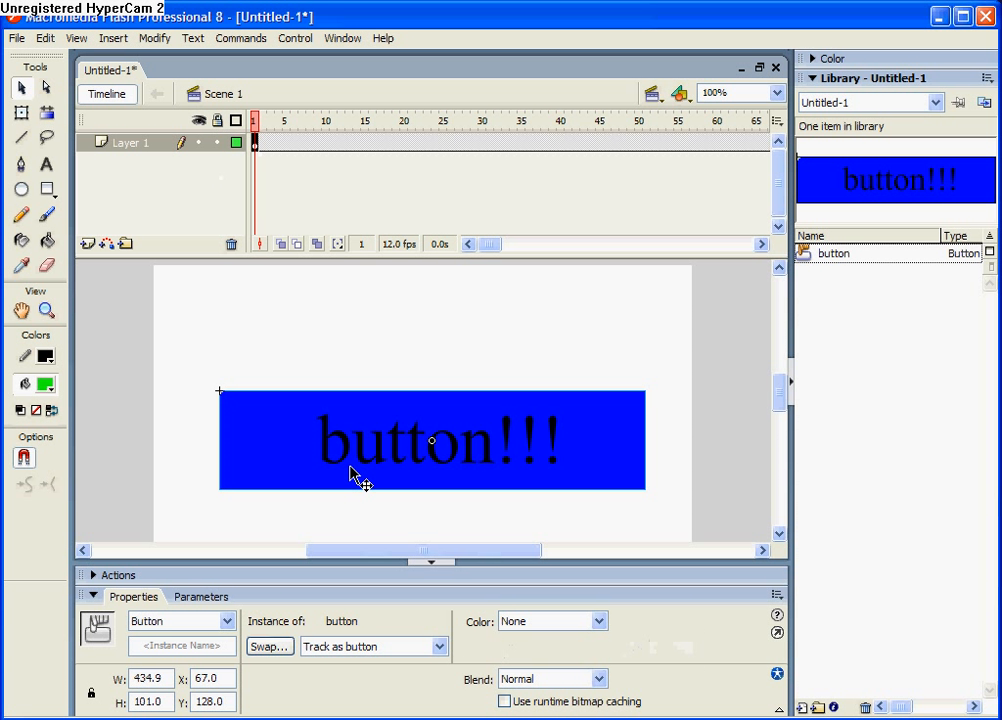
pyautogui.rightClick(350, 474)
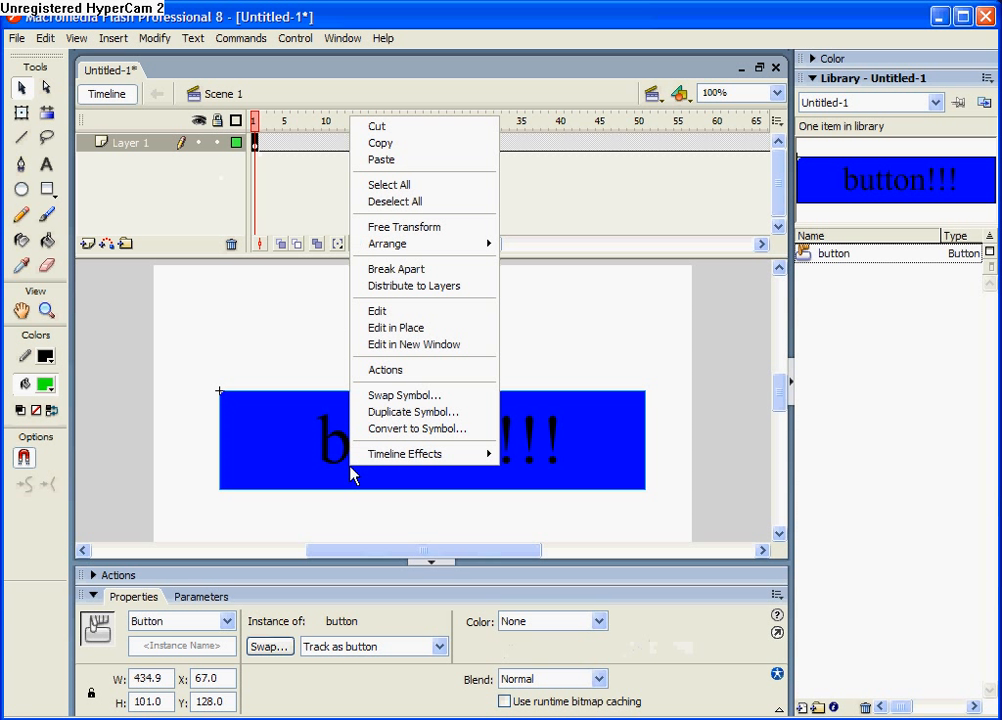
pyautogui.click(390, 370)
pyautogui.click(141, 252)
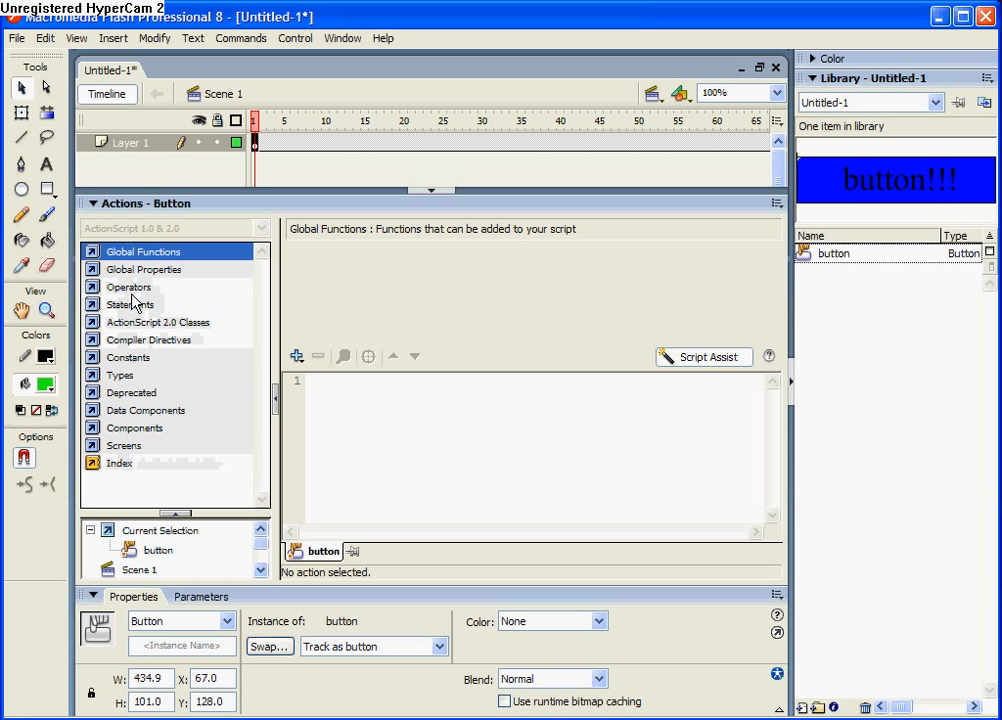
pyautogui.click(134, 256)
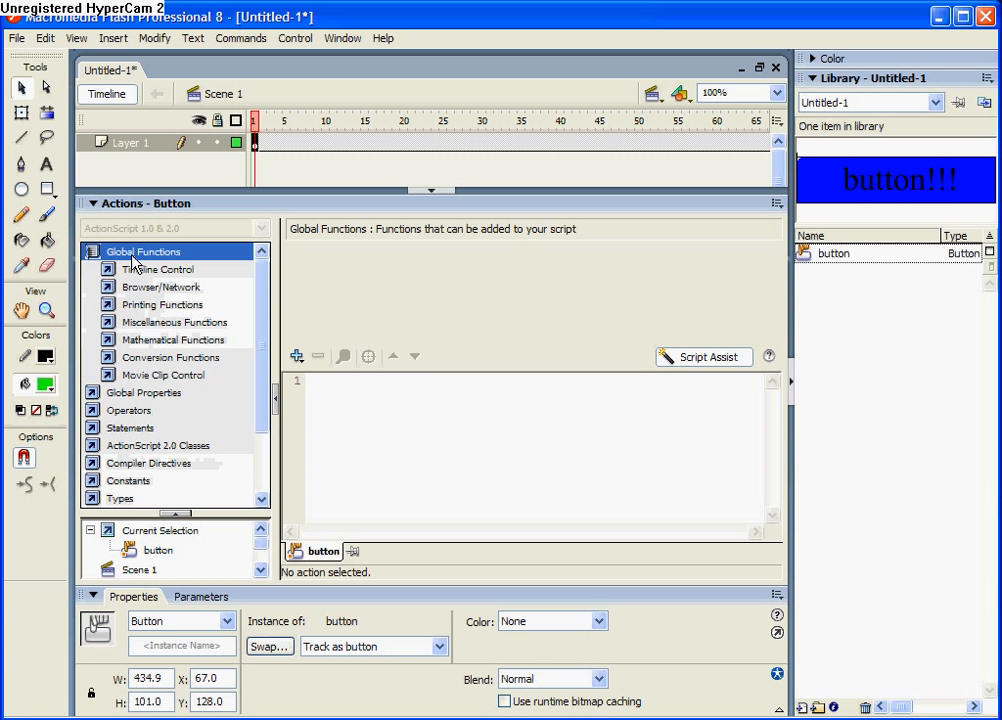
pyautogui.doubleClick(170, 377)
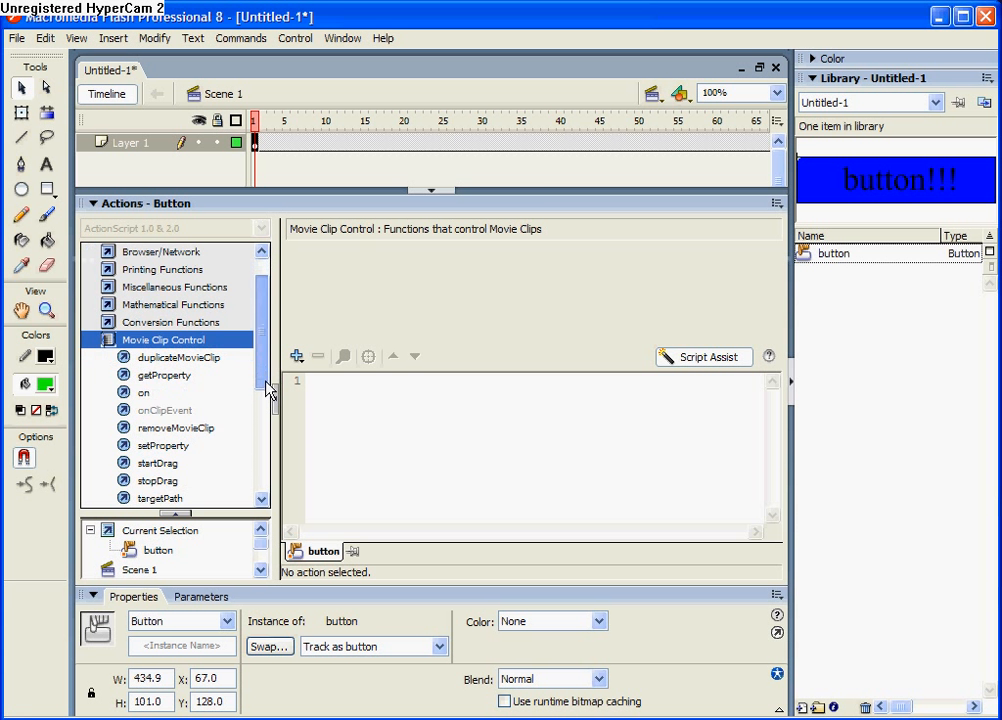
pyautogui.moveTo(133, 378); pyautogui.dragTo(318, 396)
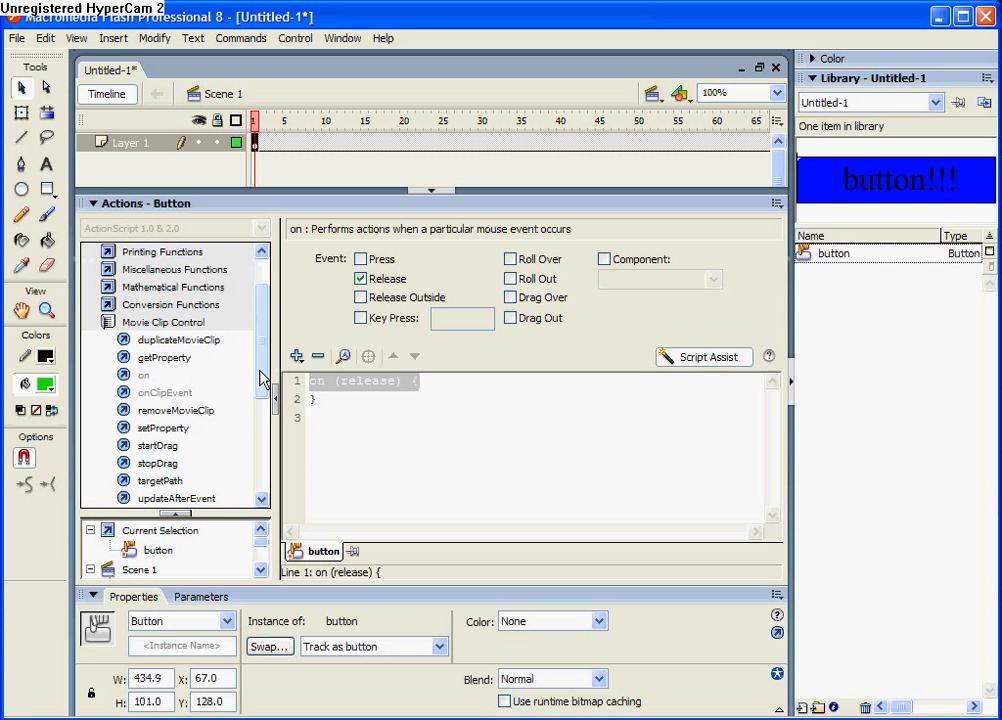
# Add a Timeline Control goto action to the button's script, set to go to and play frame 200
pyautogui.scroll(1, 262, 370)
pyautogui.click(150, 269)
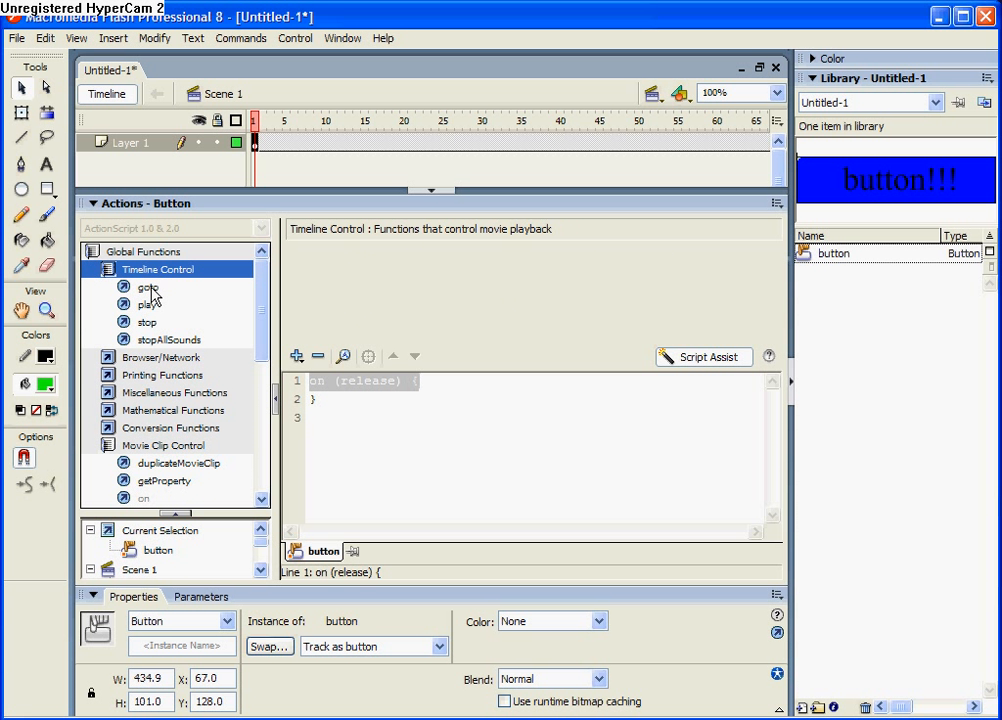
pyautogui.moveTo(150, 288); pyautogui.dragTo(327, 430)
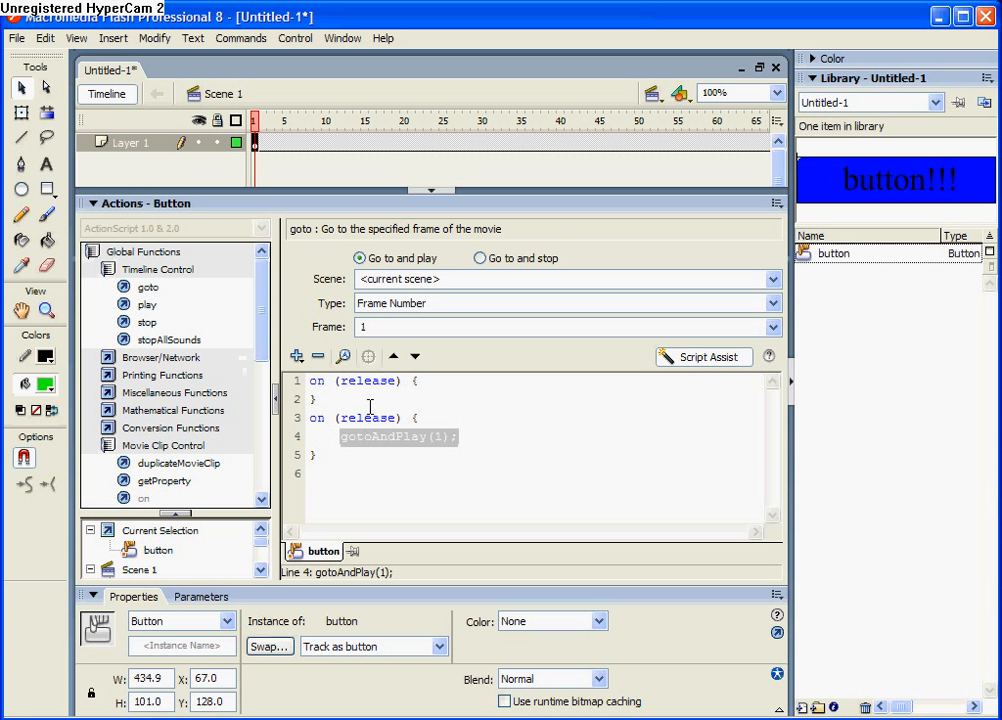
pyautogui.moveTo(373, 327); pyautogui.dragTo(331, 332)
pyautogui.press('BackSpace')
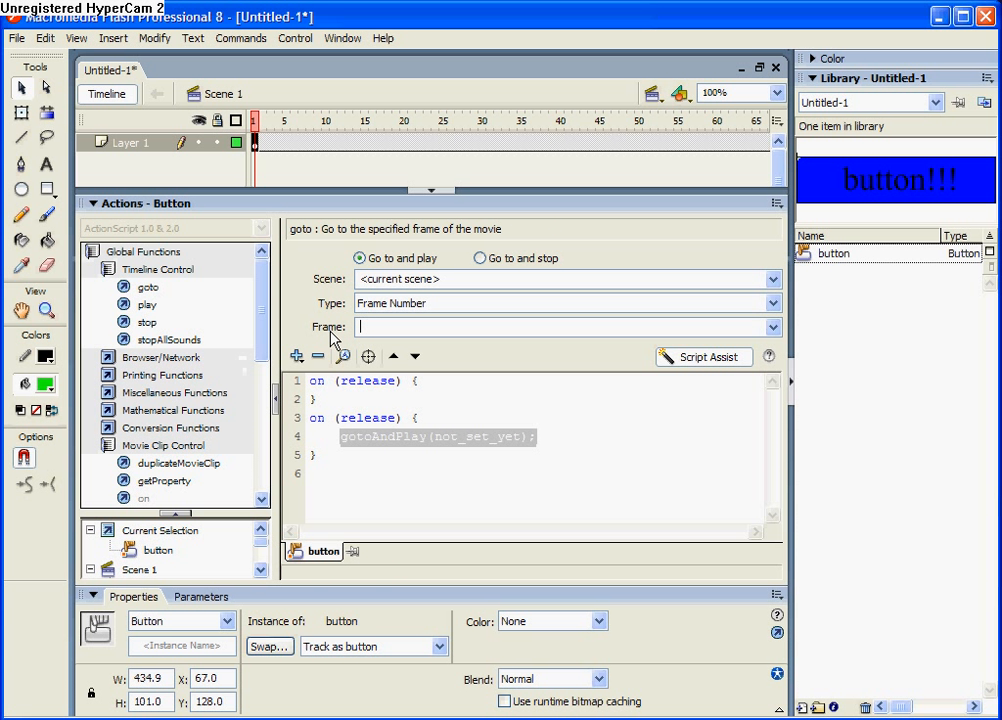
pyautogui.write('200')
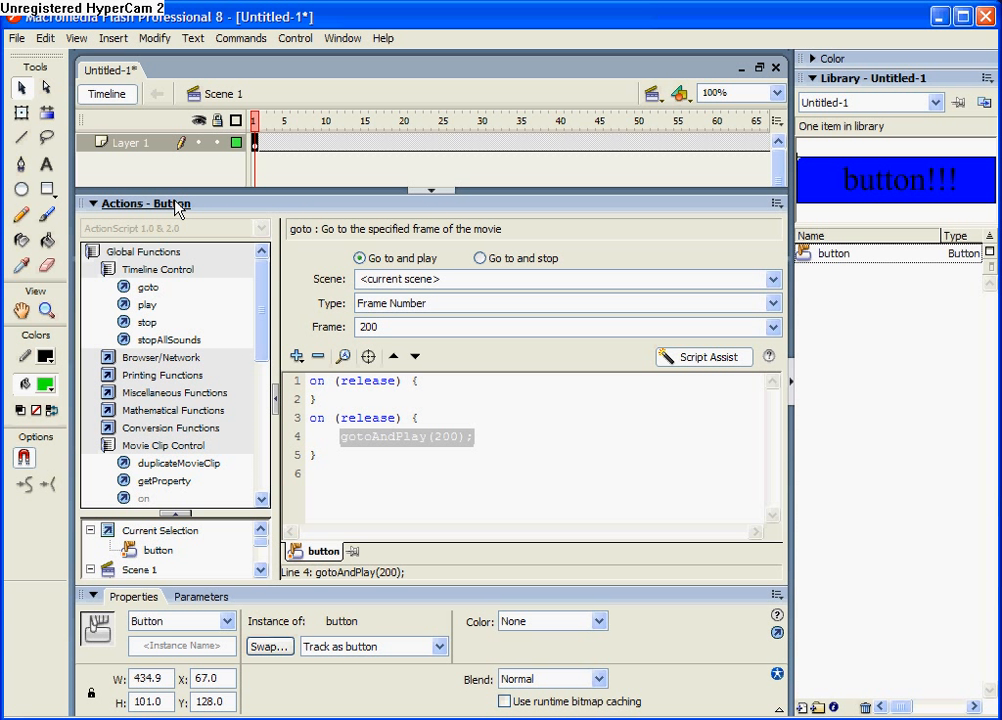
pyautogui.click(216, 204)
# Cut the button instance out of the keyframe at frame 200
pyautogui.moveTo(492, 242); pyautogui.dragTo(548, 242)
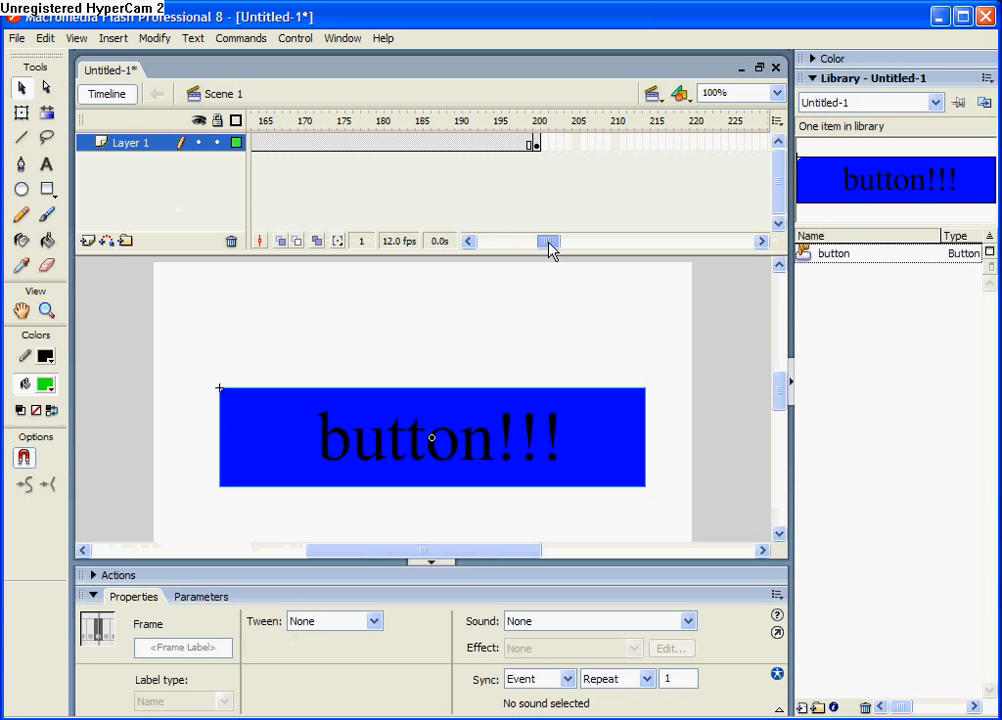
pyautogui.click(537, 146)
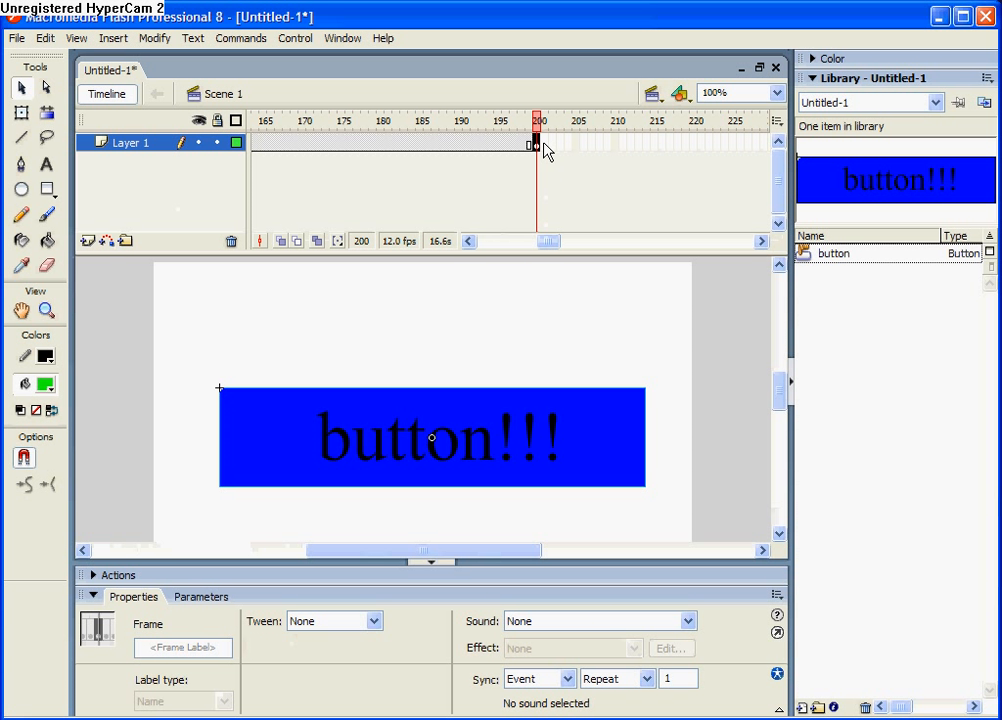
pyautogui.rightClick(468, 405)
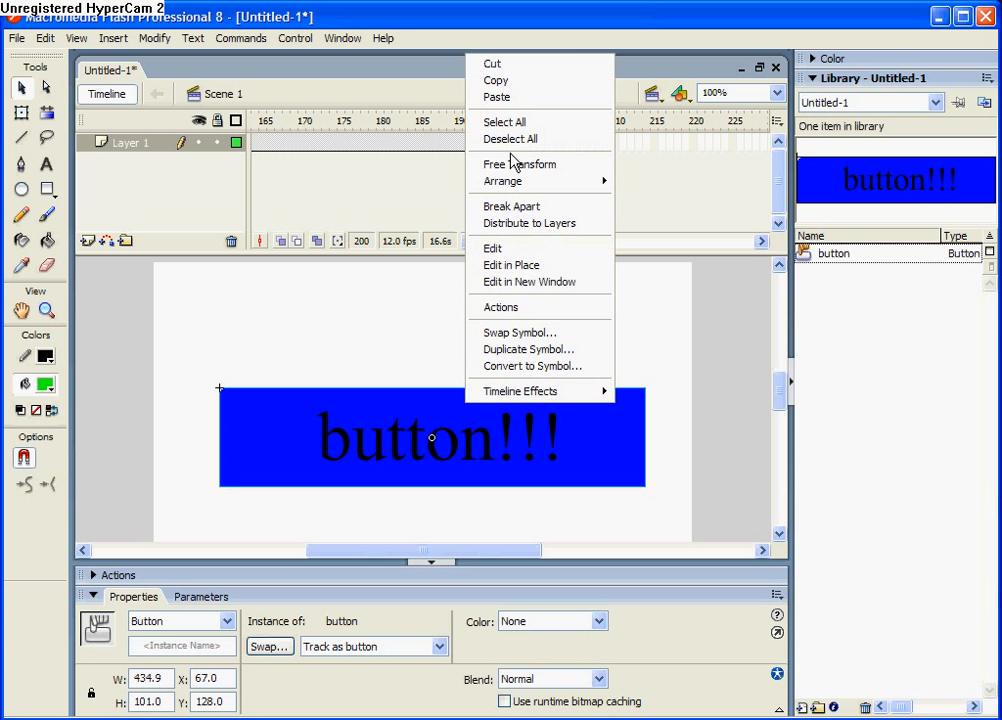
pyautogui.click(514, 66)
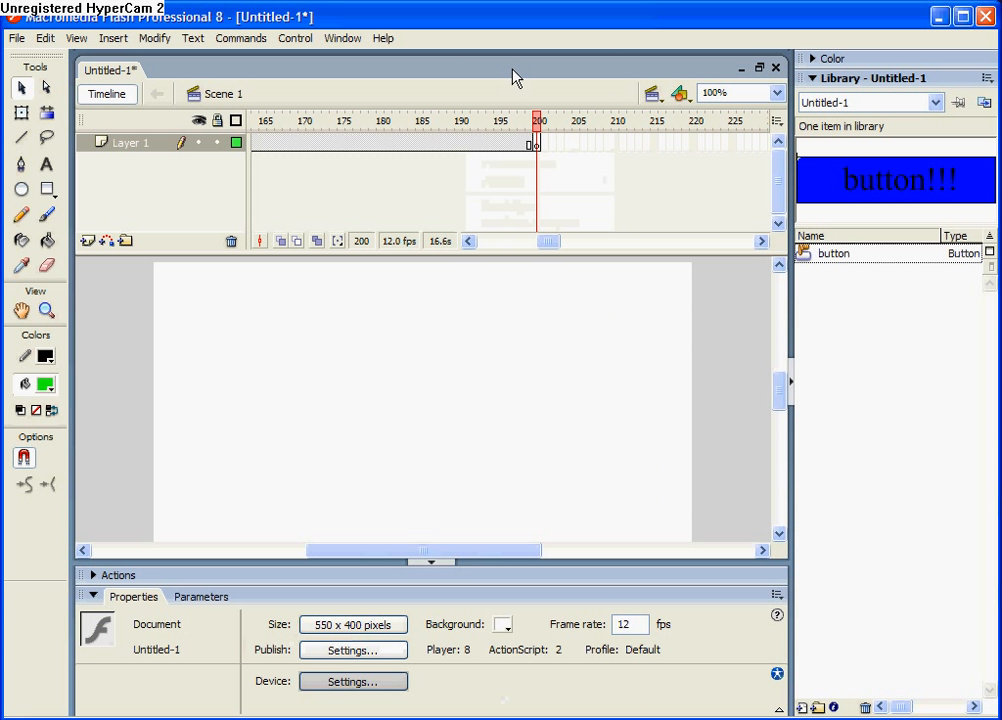
# Build a frame-by-frame animation from frame 200 to 224 by painting green brush strokes across the stage and inserting successive keyframes
pyautogui.click(47, 215)
pyautogui.moveTo(260, 460)
pyautogui.mouseDown()
pyautogui.moveTo(416, 456)
pyautogui.moveTo(519, 393)
pyautogui.mouseUp()
pyautogui.press('F6')
pyautogui.moveTo(408, 341); pyautogui.dragTo(308, 333)
pyautogui.press('F6')
pyautogui.moveTo(323, 418); pyautogui.dragTo(456, 379)
pyautogui.moveTo(560, 458); pyautogui.dragTo(531, 506)
pyautogui.moveTo(504, 526); pyautogui.dragTo(428, 525)
pyautogui.moveTo(270, 462); pyautogui.dragTo(230, 350)
pyautogui.press('F6')
pyautogui.moveTo(219, 395); pyautogui.dragTo(389, 311)
pyautogui.press('F6')
pyautogui.moveTo(475, 313); pyautogui.dragTo(564, 325)
pyautogui.moveTo(617, 306); pyautogui.dragTo(575, 358)
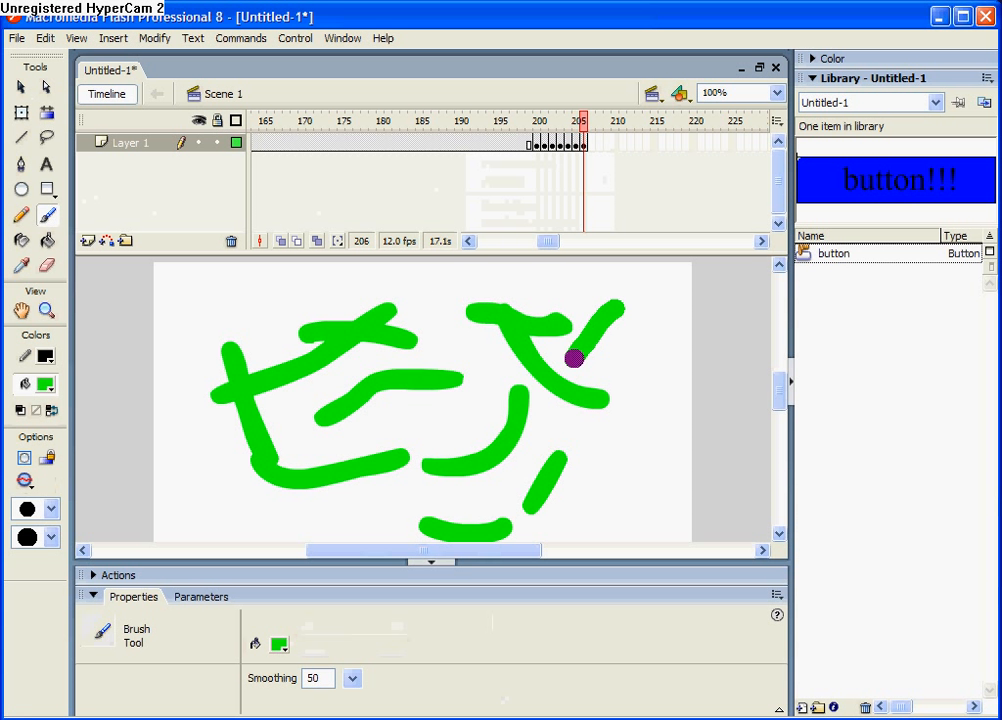
pyautogui.moveTo(351, 502); pyautogui.dragTo(239, 478)
pyautogui.press('F6')
pyautogui.moveTo(181, 411); pyautogui.dragTo(236, 335)
pyautogui.press('F6')
pyautogui.moveTo(311, 320); pyautogui.dragTo(500, 360)
pyautogui.press('F6')
pyautogui.moveTo(611, 357); pyautogui.dragTo(631, 461)
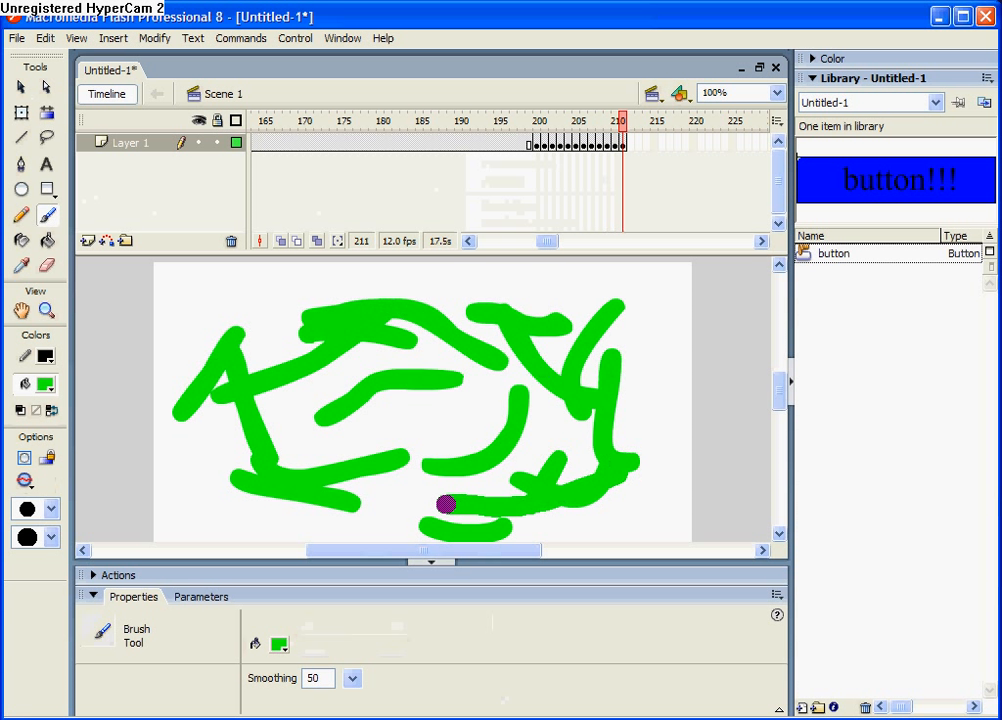
pyautogui.moveTo(454, 456); pyautogui.dragTo(374, 414)
pyautogui.moveTo(262, 396); pyautogui.dragTo(424, 456)
pyautogui.press('F6')
pyautogui.moveTo(190, 410); pyautogui.dragTo(222, 467)
pyautogui.moveTo(214, 315); pyautogui.dragTo(312, 282)
pyautogui.press('F6')
pyautogui.moveTo(329, 275)
pyautogui.mouseDown()
pyautogui.moveTo(493, 368)
pyautogui.moveTo(572, 541)
pyautogui.mouseUp()
pyautogui.press('F6')
pyautogui.moveTo(525, 513); pyautogui.dragTo(345, 490)
pyautogui.moveTo(298, 429); pyautogui.dragTo(442, 388)
pyautogui.press('F6')
pyautogui.moveTo(550, 400); pyautogui.dragTo(345, 430)
pyautogui.press('F6')
pyautogui.moveTo(527, 461); pyautogui.dragTo(651, 353)
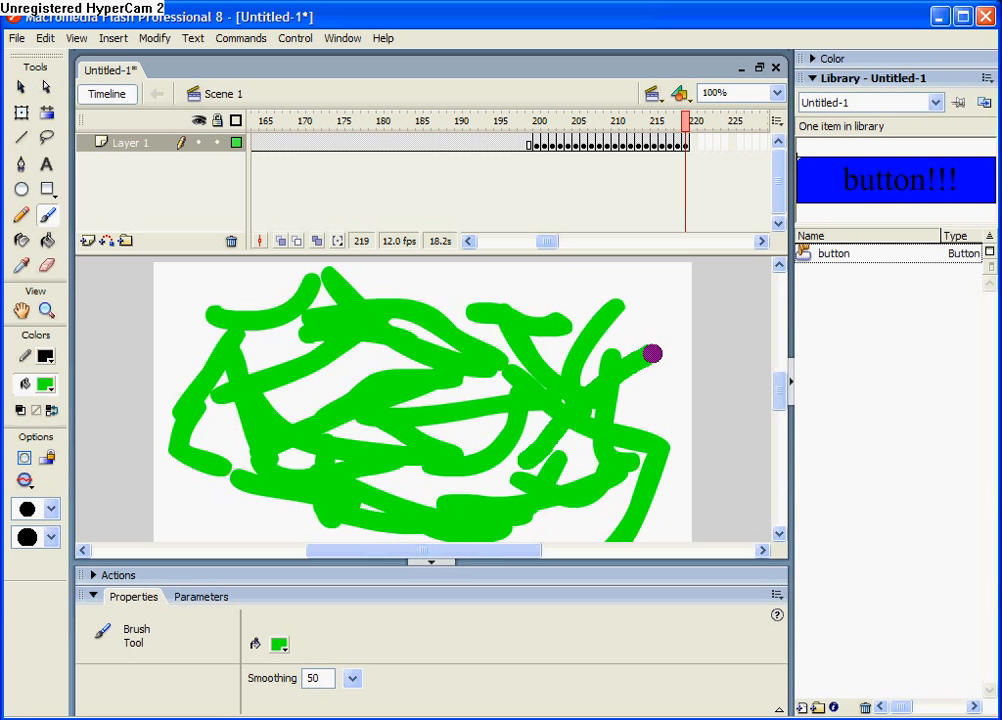
pyautogui.moveTo(612, 317)
pyautogui.mouseDown()
pyautogui.moveTo(360, 335)
pyautogui.moveTo(243, 331)
pyautogui.mouseUp()
pyautogui.press('F6')
pyautogui.moveTo(181, 362); pyautogui.dragTo(190, 420)
pyautogui.moveTo(222, 513); pyautogui.dragTo(217, 530)
pyautogui.click(222, 550)
pyautogui.press('F6')
pyautogui.moveTo(484, 436); pyautogui.dragTo(477, 447)
pyautogui.press('F6')
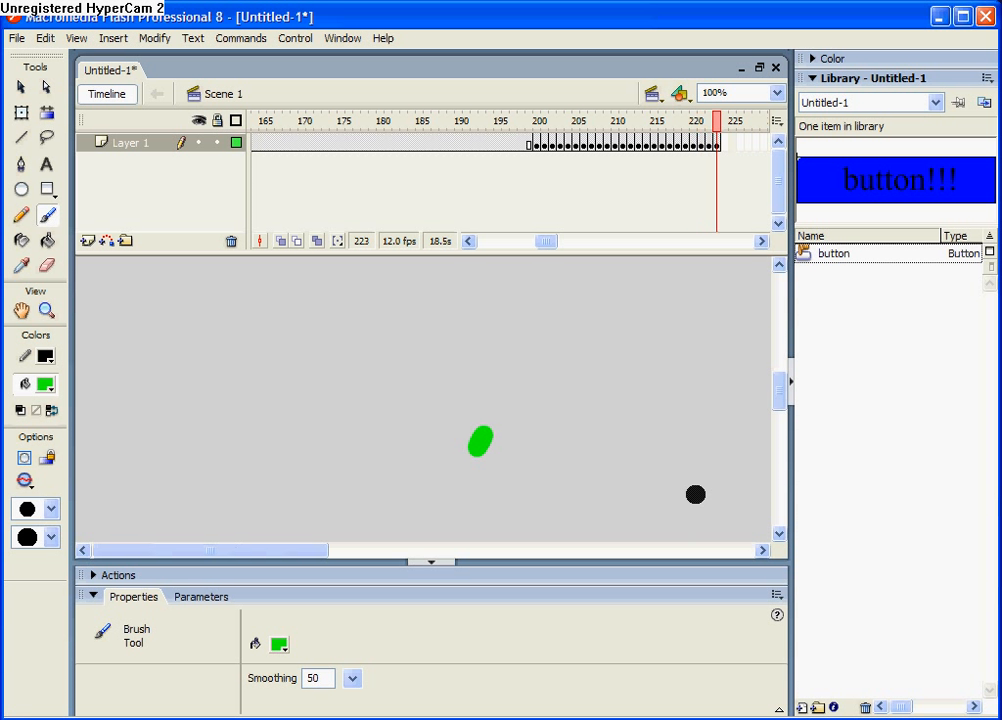
pyautogui.moveTo(302, 552); pyautogui.dragTo(537, 550)
pyautogui.moveTo(501, 472); pyautogui.dragTo(559, 320)
pyautogui.press('F6')
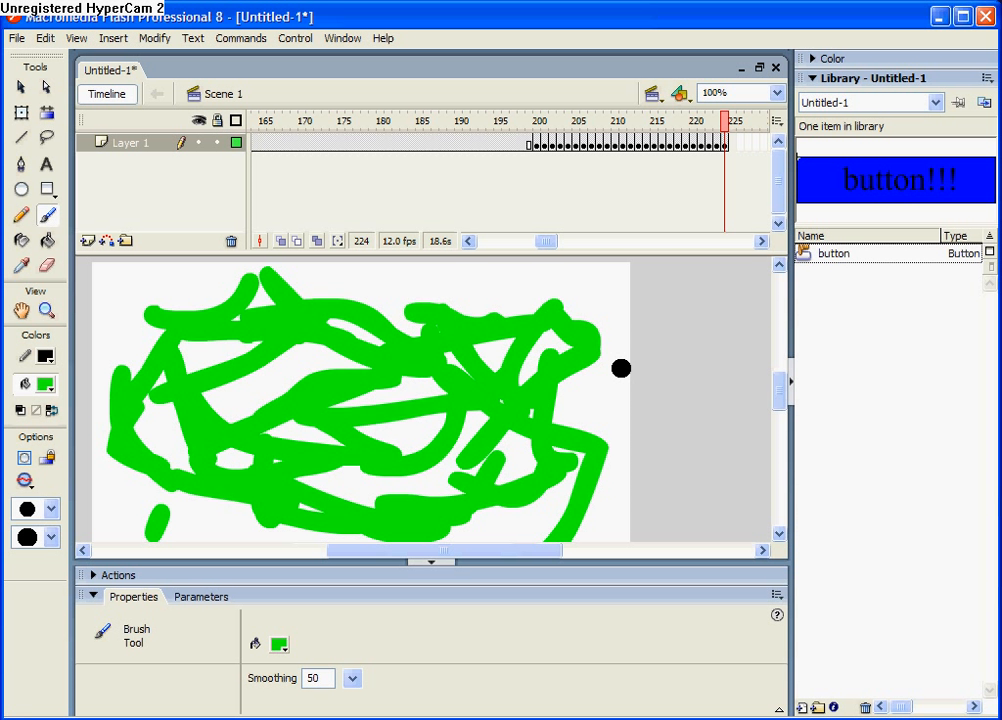
# Play the timeline, and test the movie by activating the button in the preview
pyautogui.press('Return')
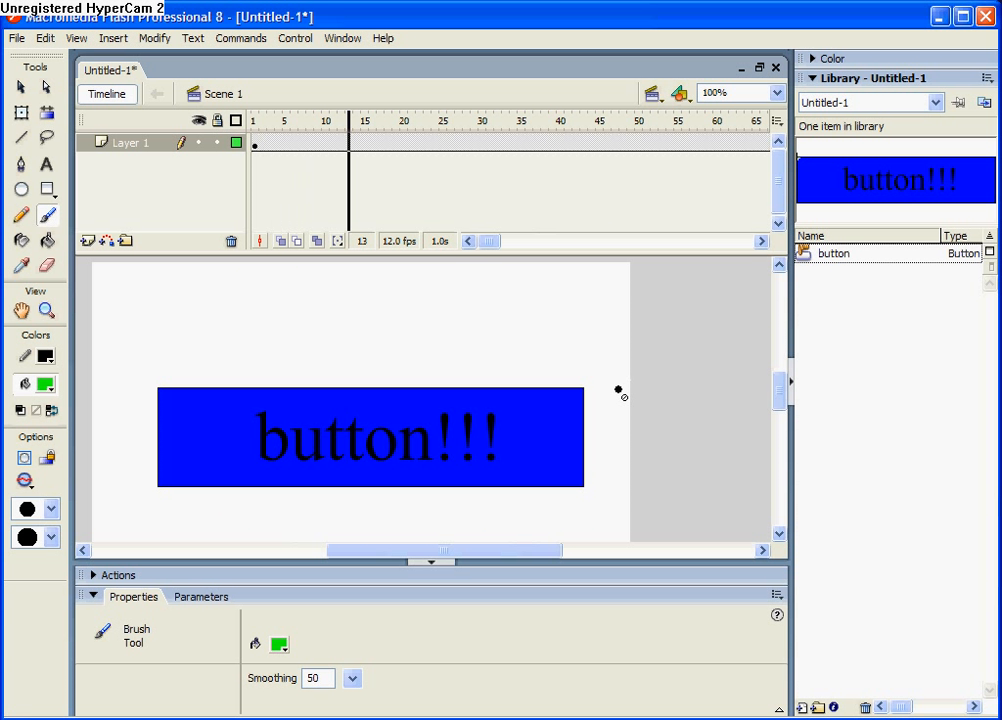
pyautogui.moveTo(508, 551); pyautogui.dragTo(494, 553)
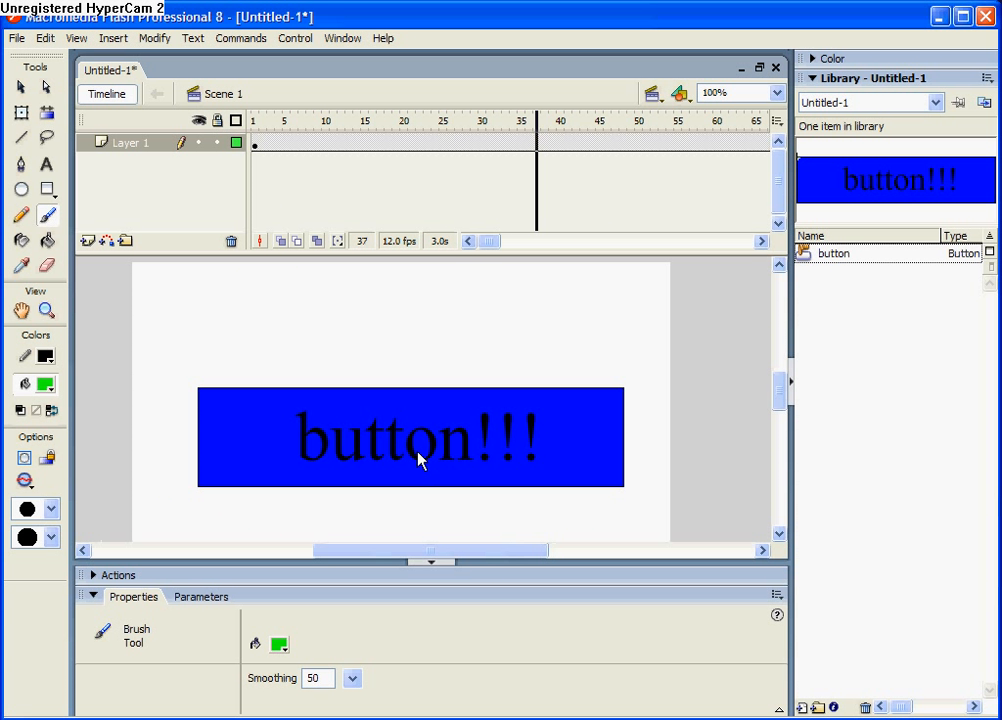
pyautogui.hotkey('ctrl', 'Return')
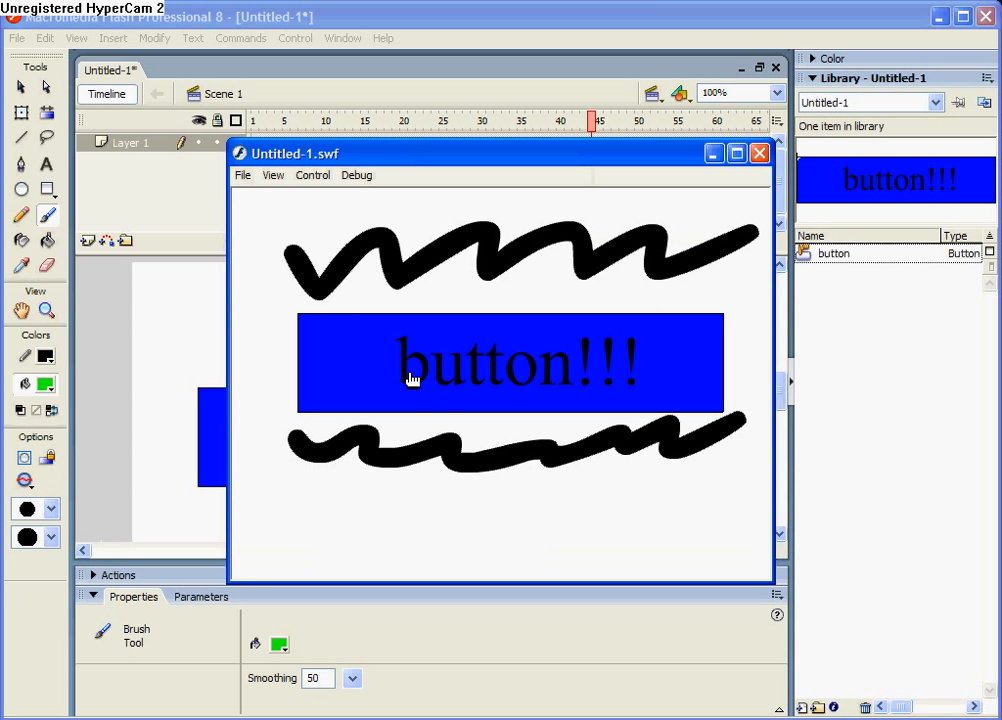
pyautogui.click(410, 378)
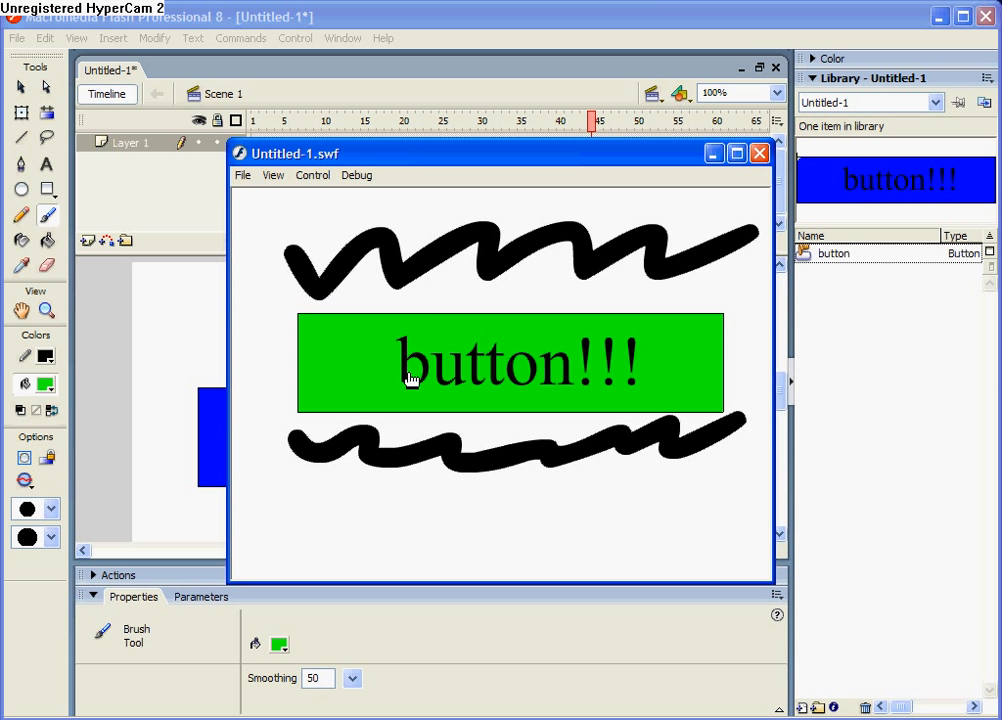